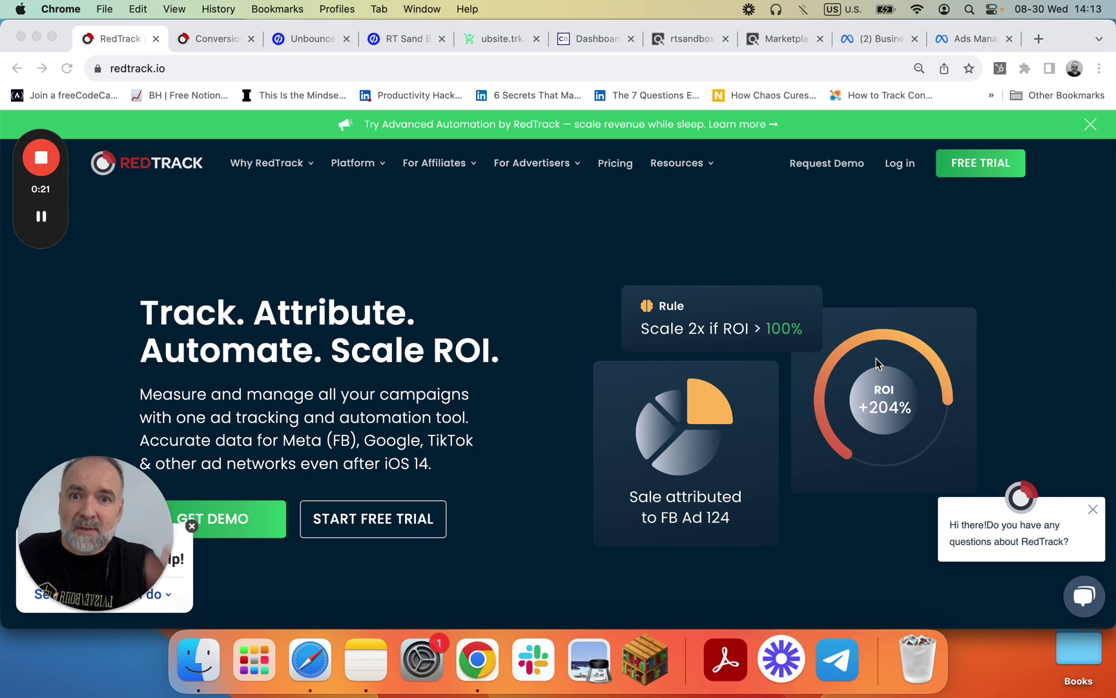
Show the eleven-step RedTrack for Affiliate Media Buyers setup checklist note from its top, then return to the browser
click(369, 657)
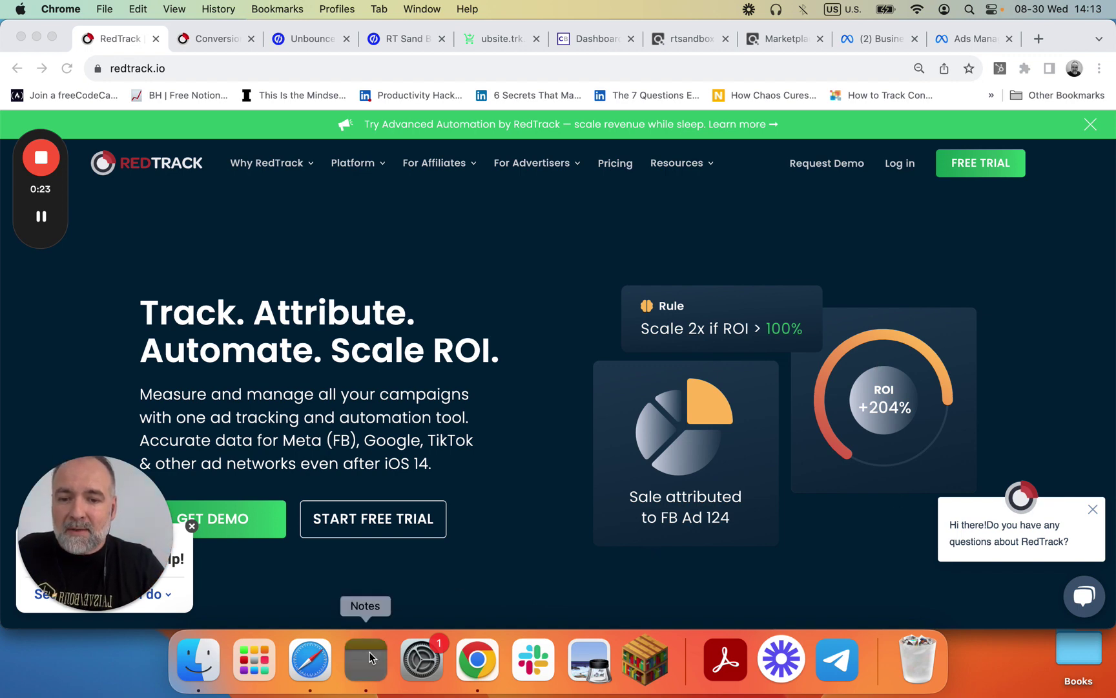
scroll(187, 367, up, 5)
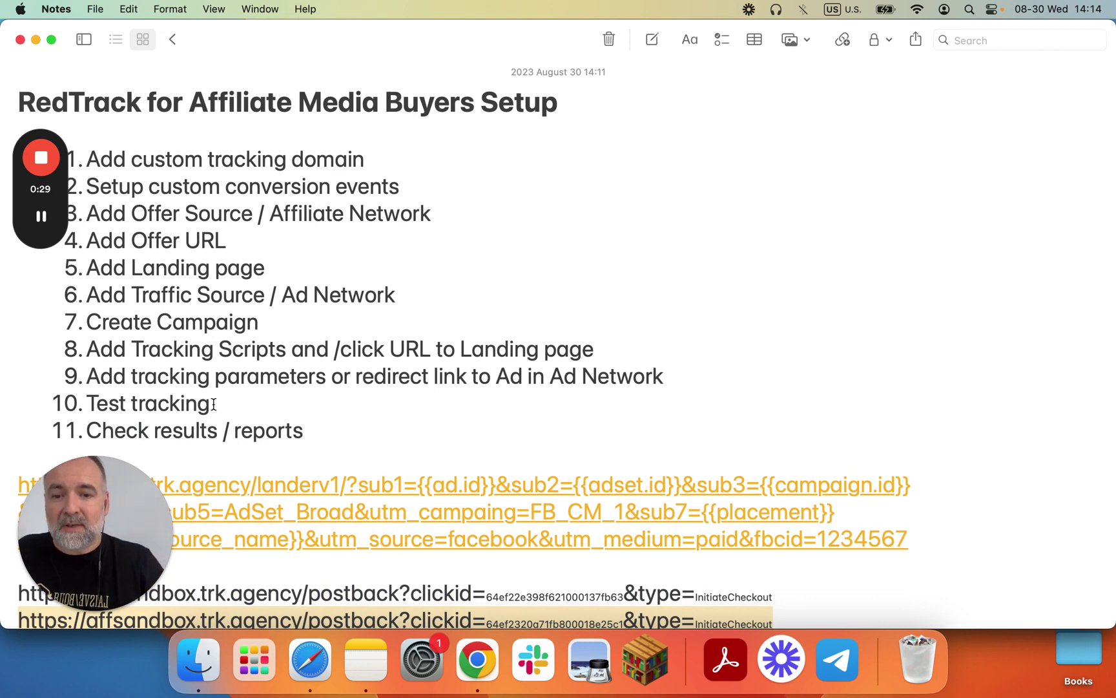
click(475, 660)
Go from the Conversions log to the Campaigns list showing Facebook for CB Hoplink with $172.00 revenue
click(212, 43)
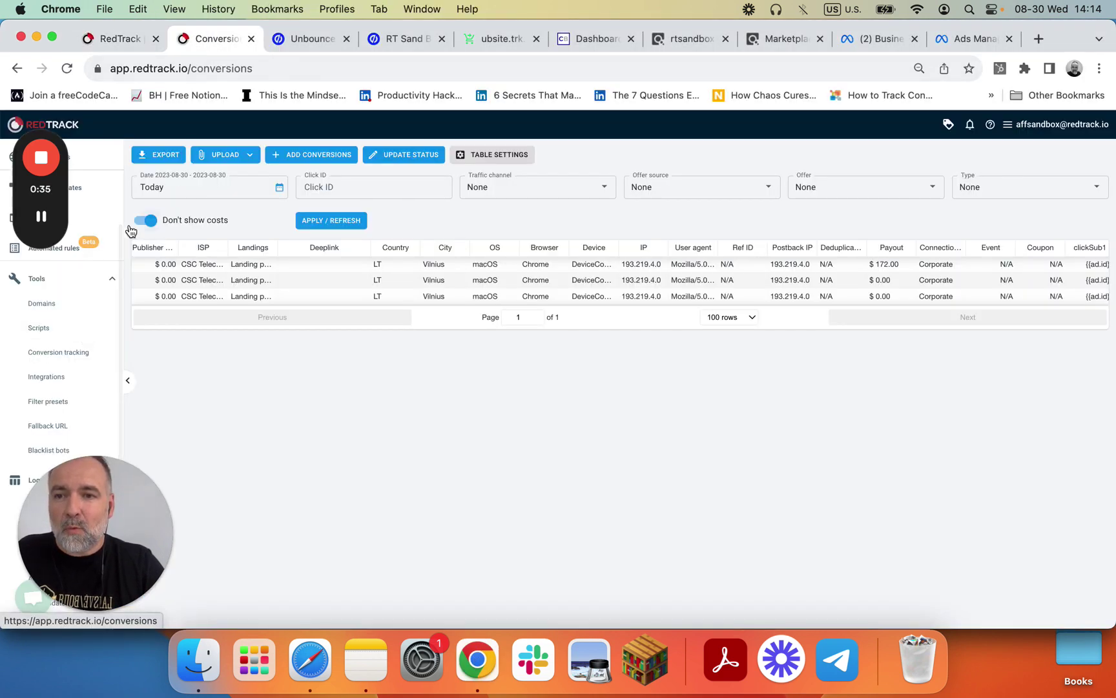
scroll(111, 258, up, 2)
scroll(111, 257, up, 5)
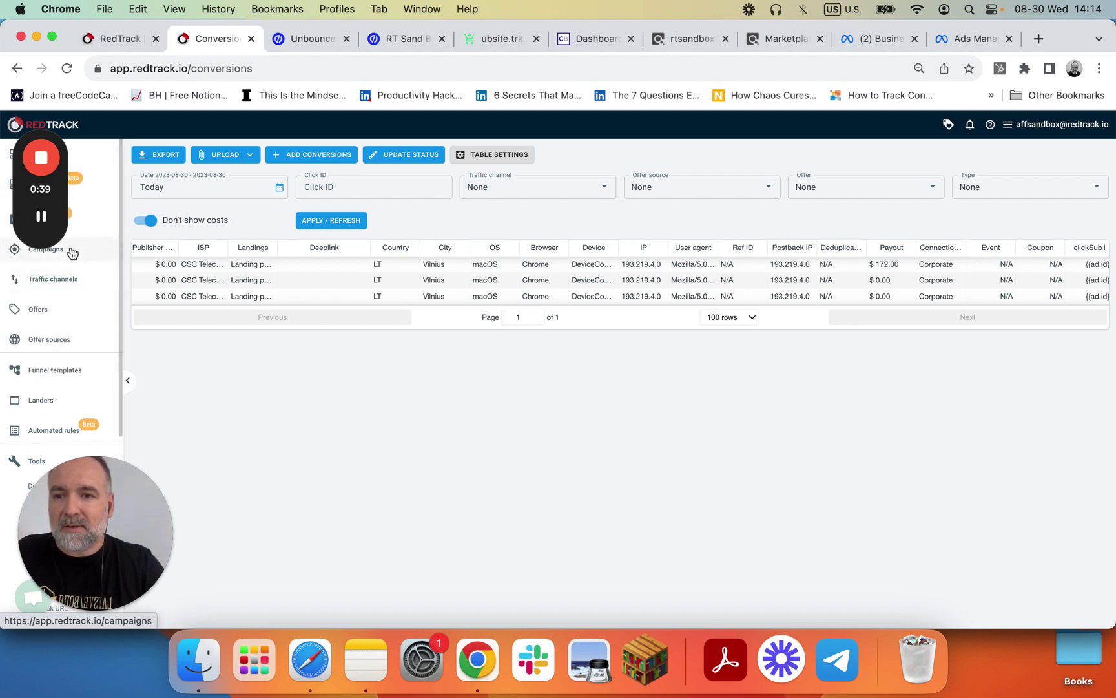
click(70, 250)
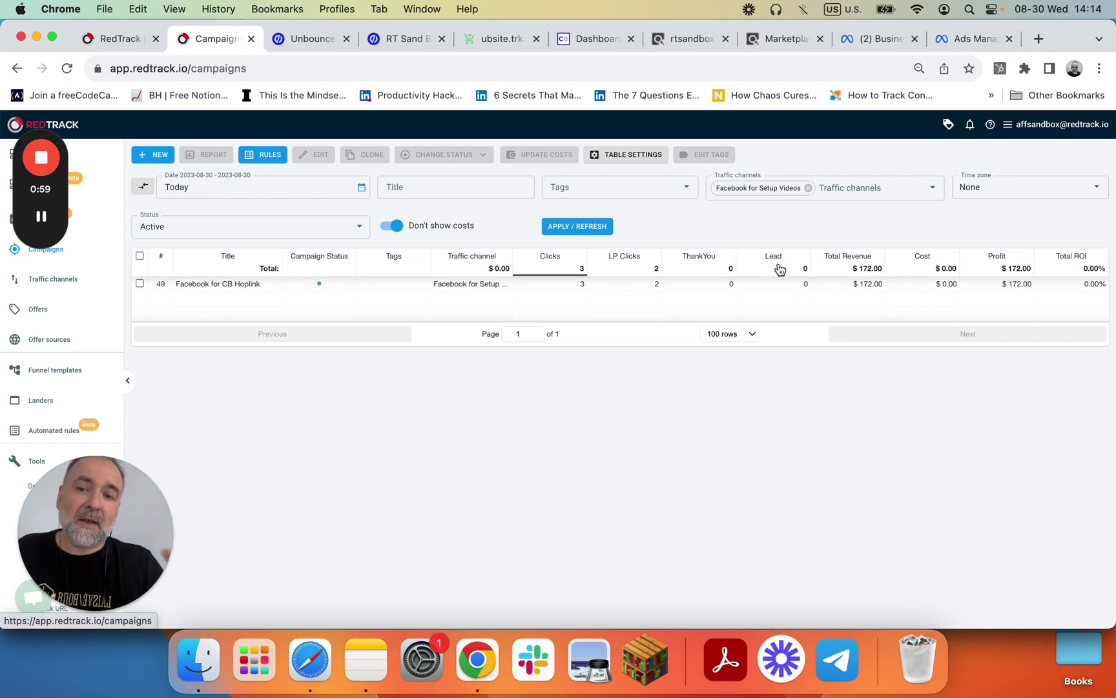
Remove the ThankYou and Lead columns from the campaign table settings
click(651, 156)
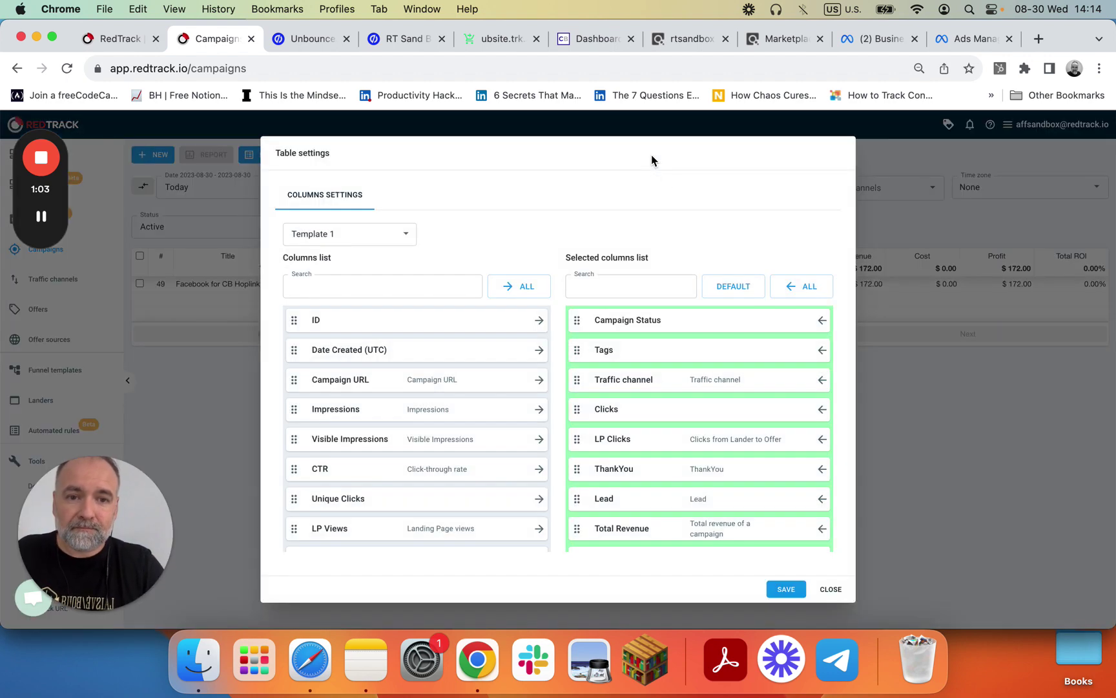
scroll(768, 400, down, 2)
scroll(768, 401, down, 1)
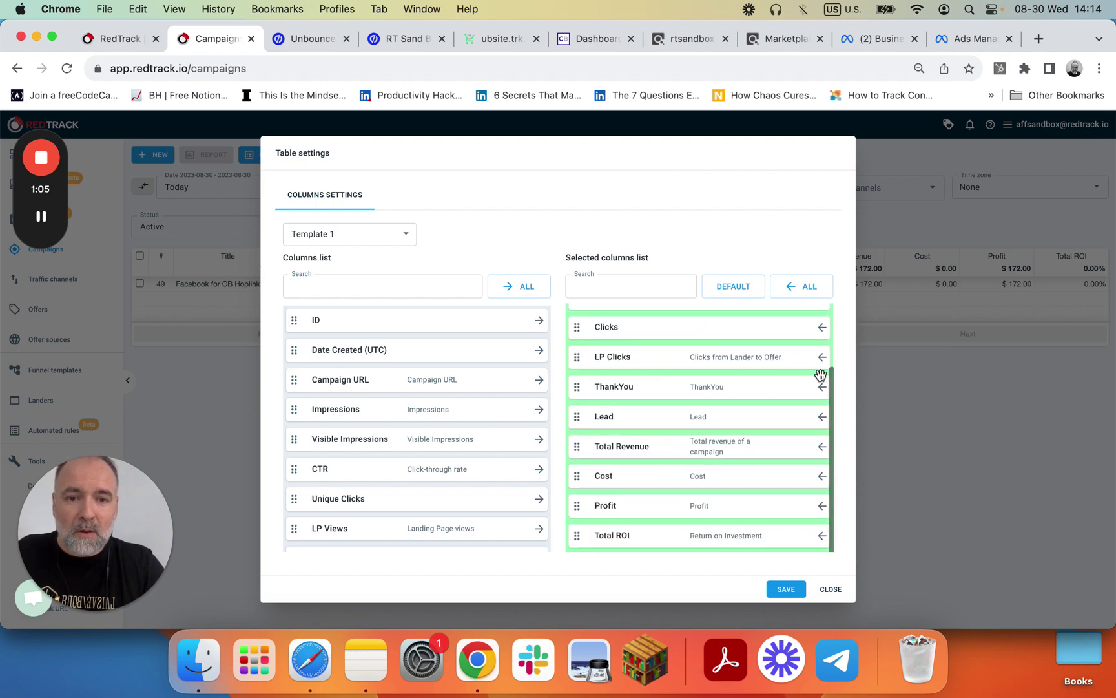
click(819, 389)
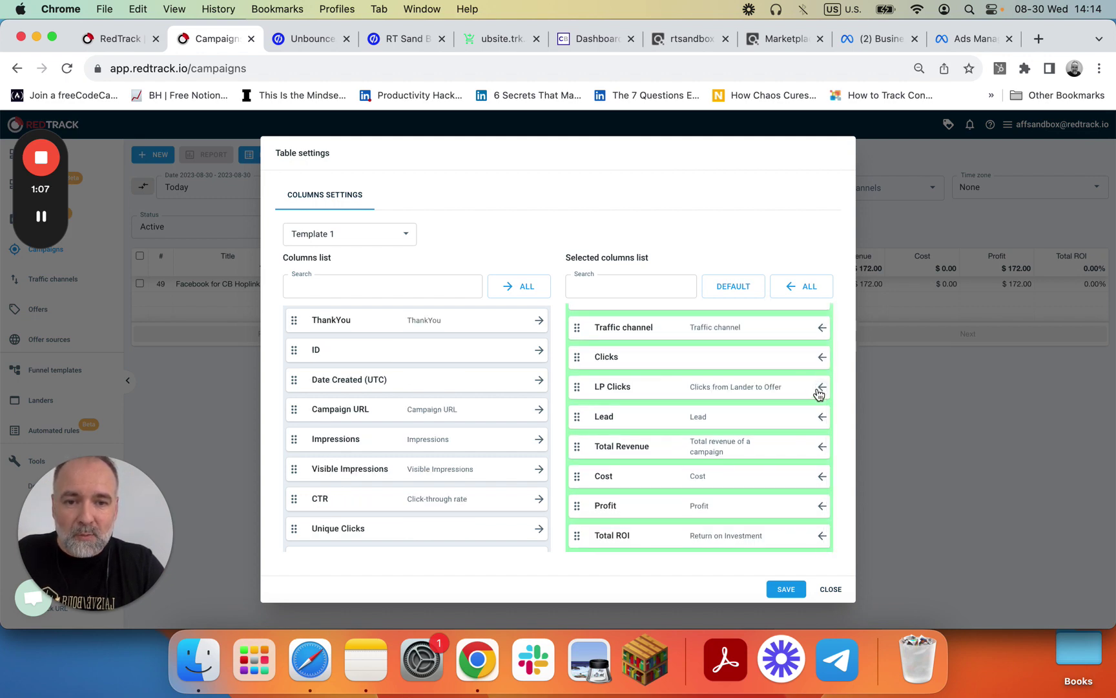
click(819, 416)
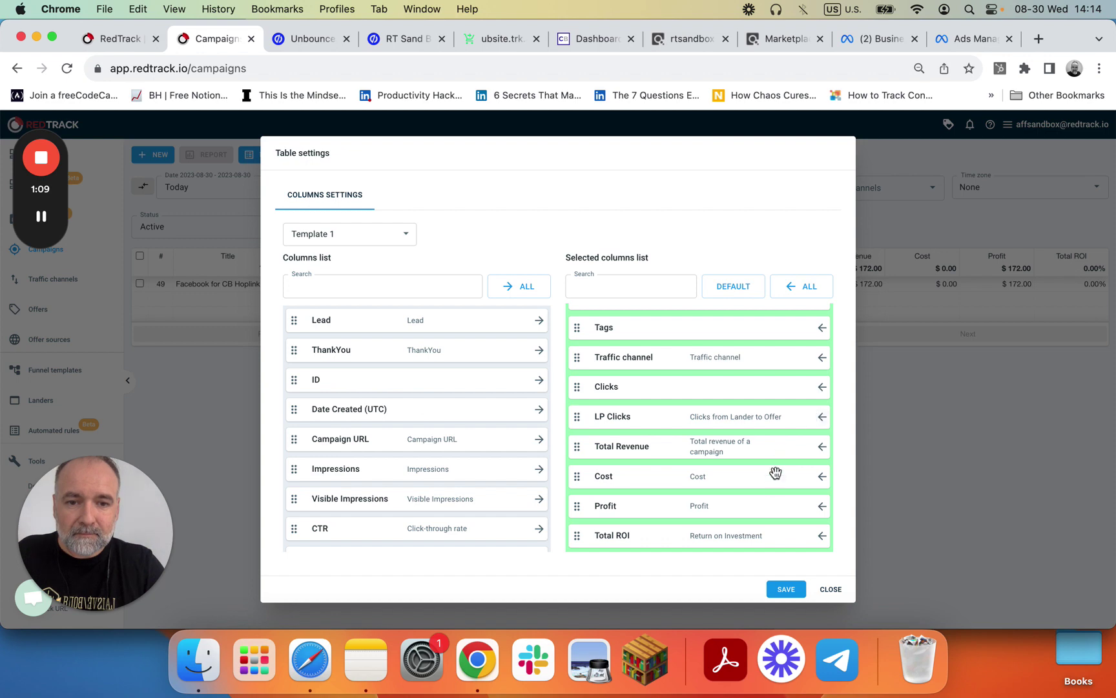
Add the InitiateCheckout and Purchase columns to the campaign table
click(385, 288)
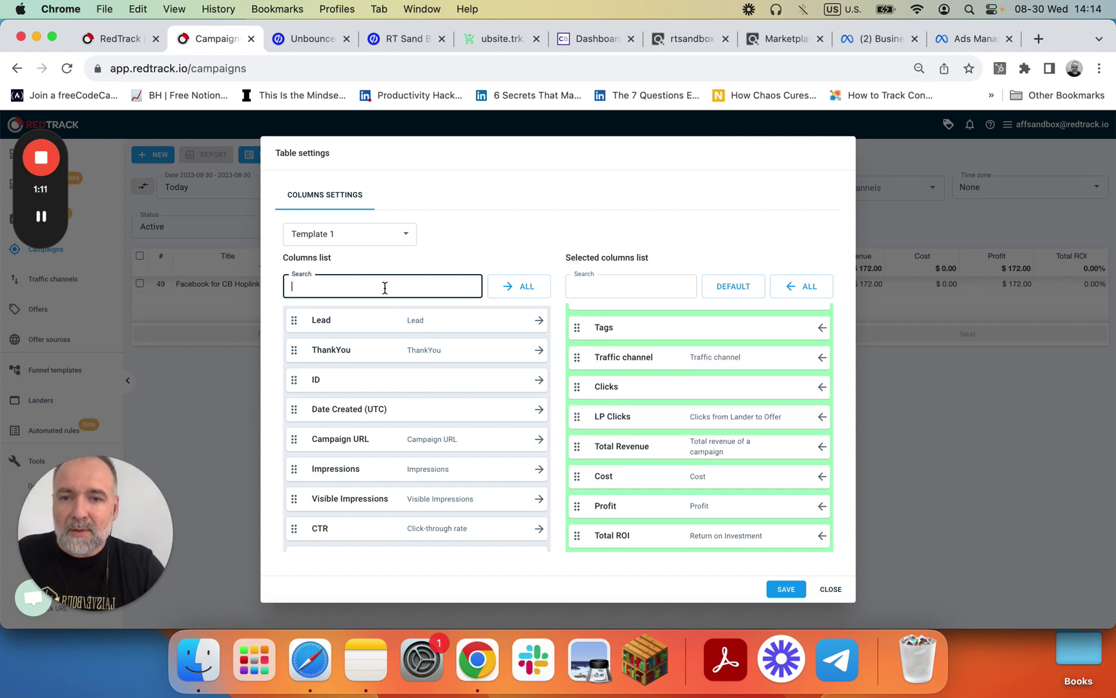
text(im)
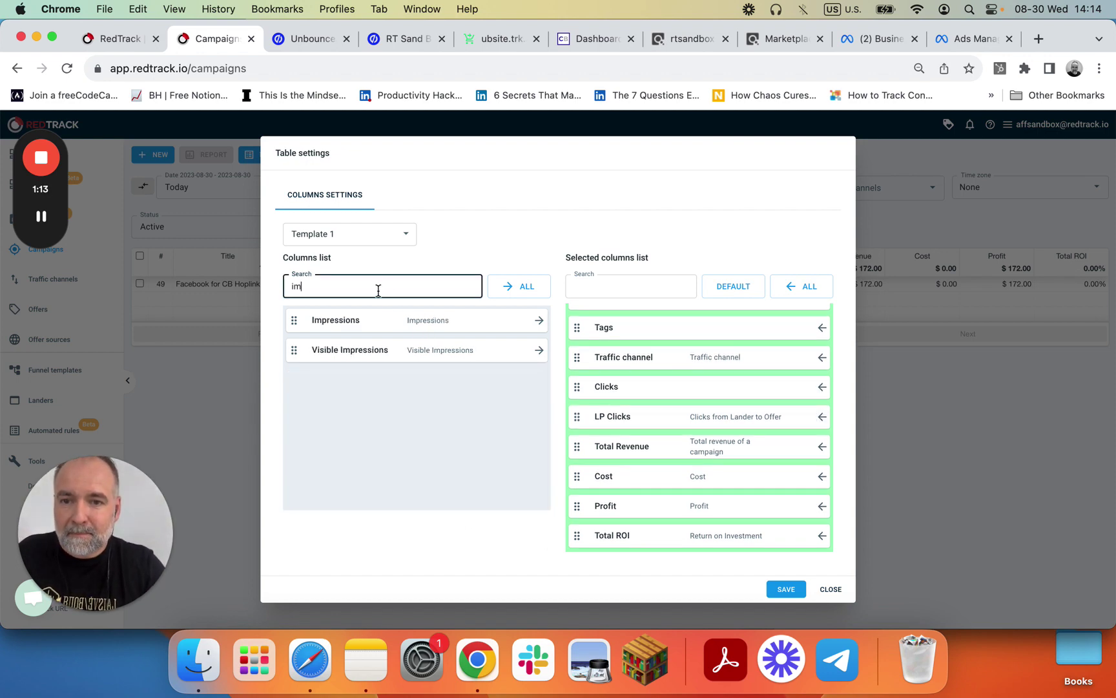
key(BackSpace)
text(n)
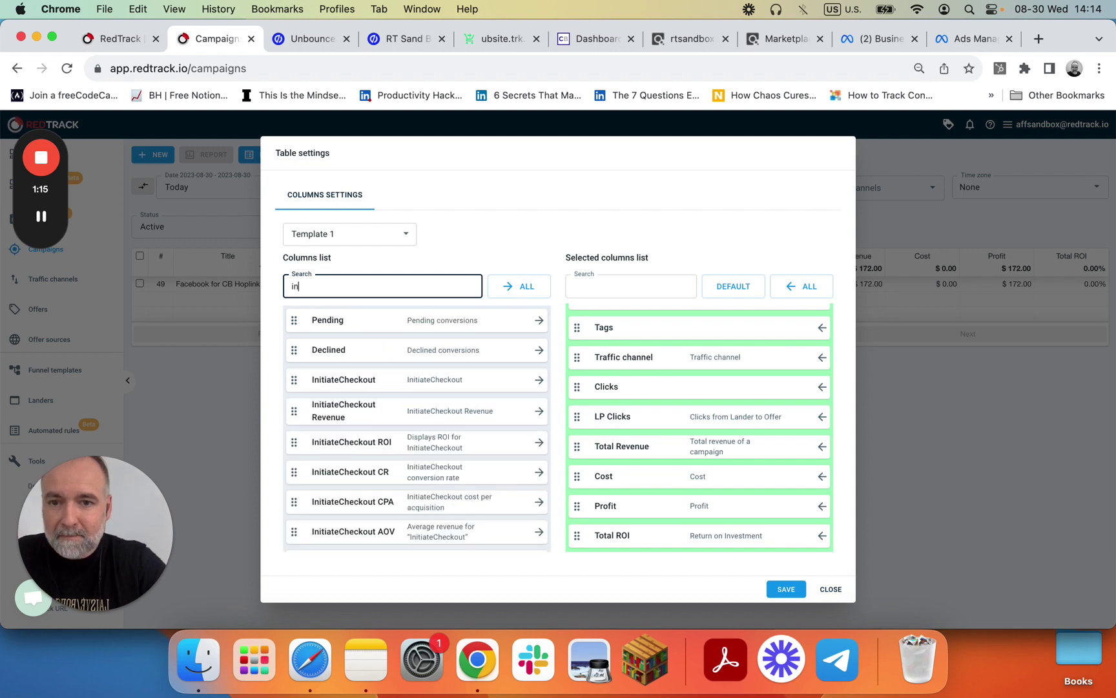
click(539, 381)
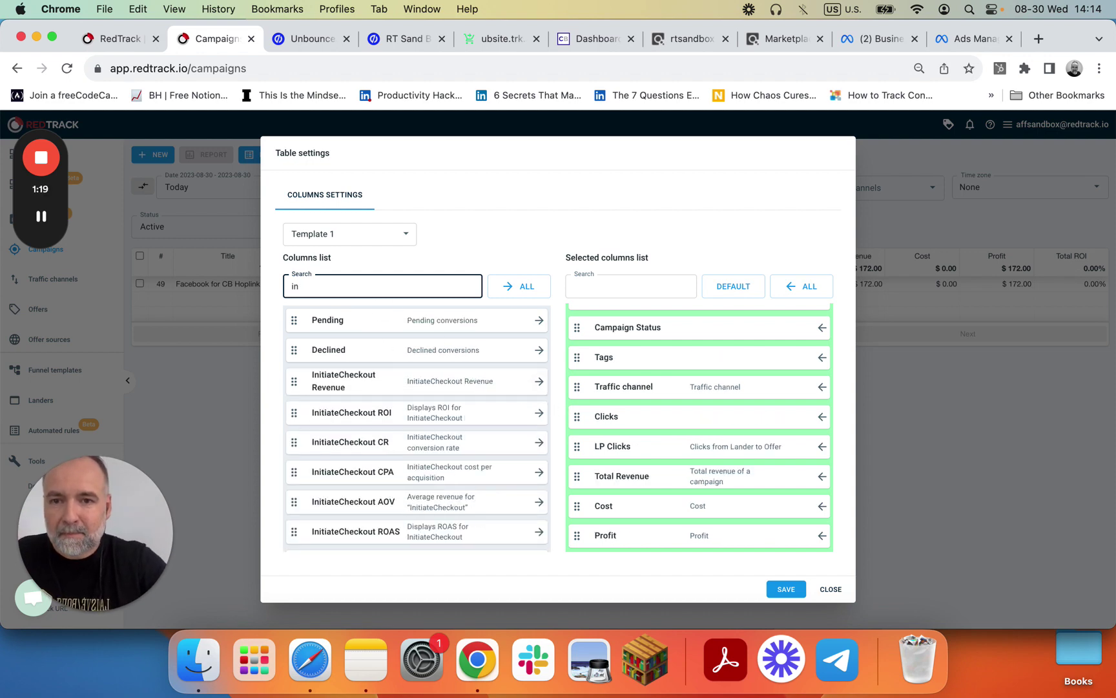
key(BackSpace)
key(BackSpace)
text(purc)
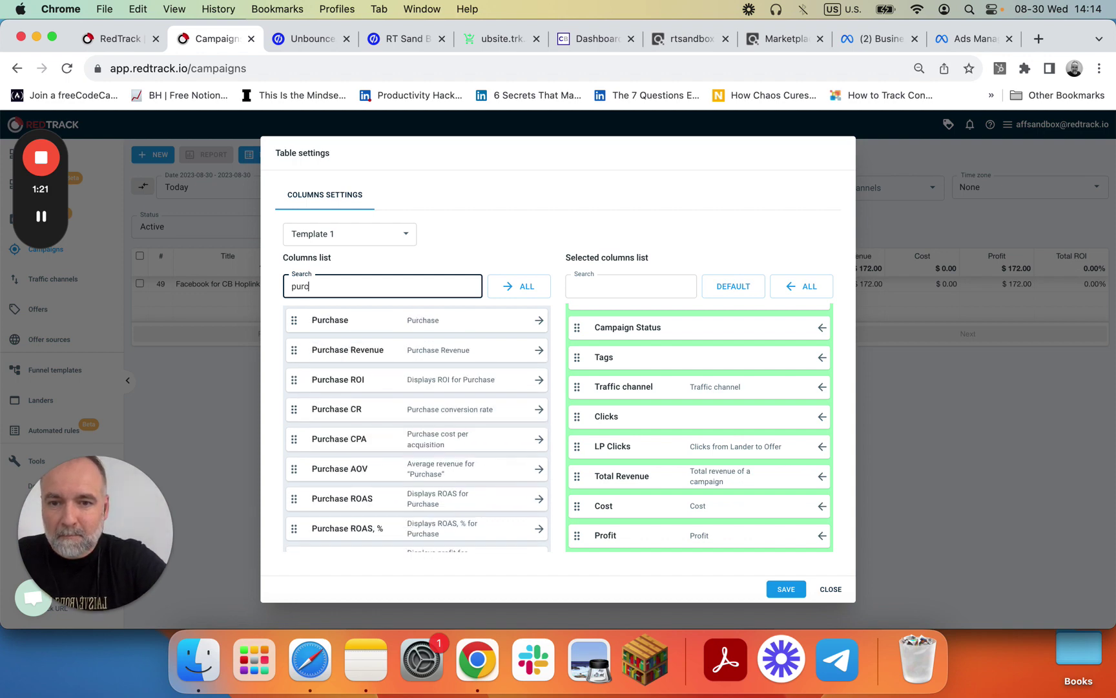
click(538, 319)
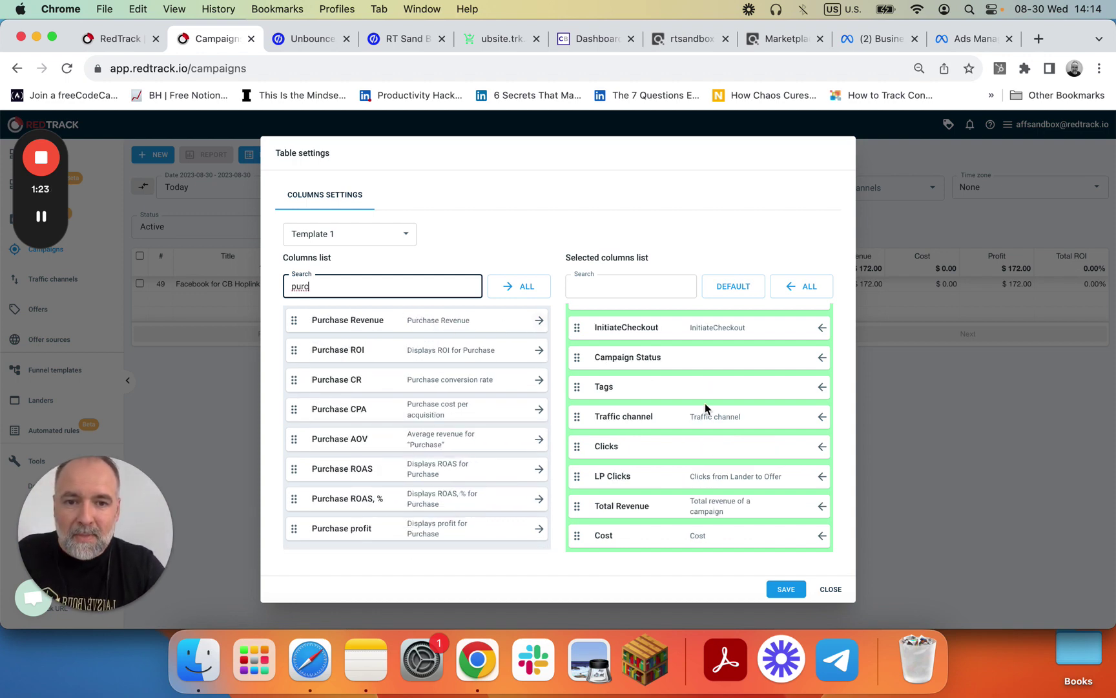
Place InitiateCheckout and Purchase right after LP Clicks and save the column layout
scroll(659, 403, up, 1)
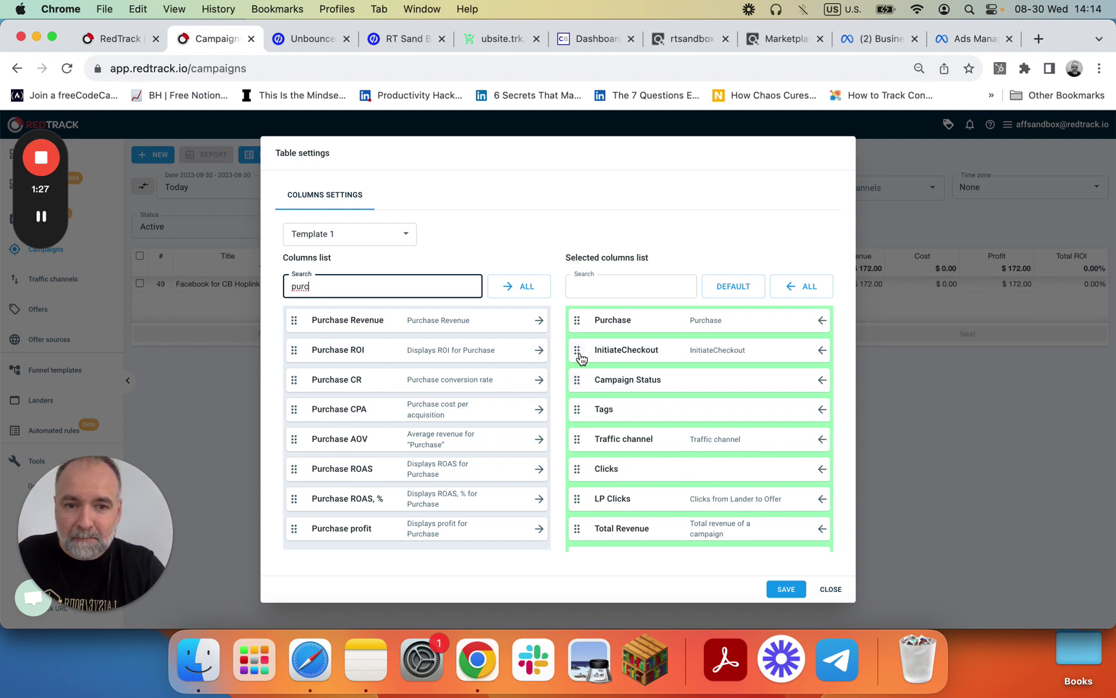
drag(580, 354, 585, 507)
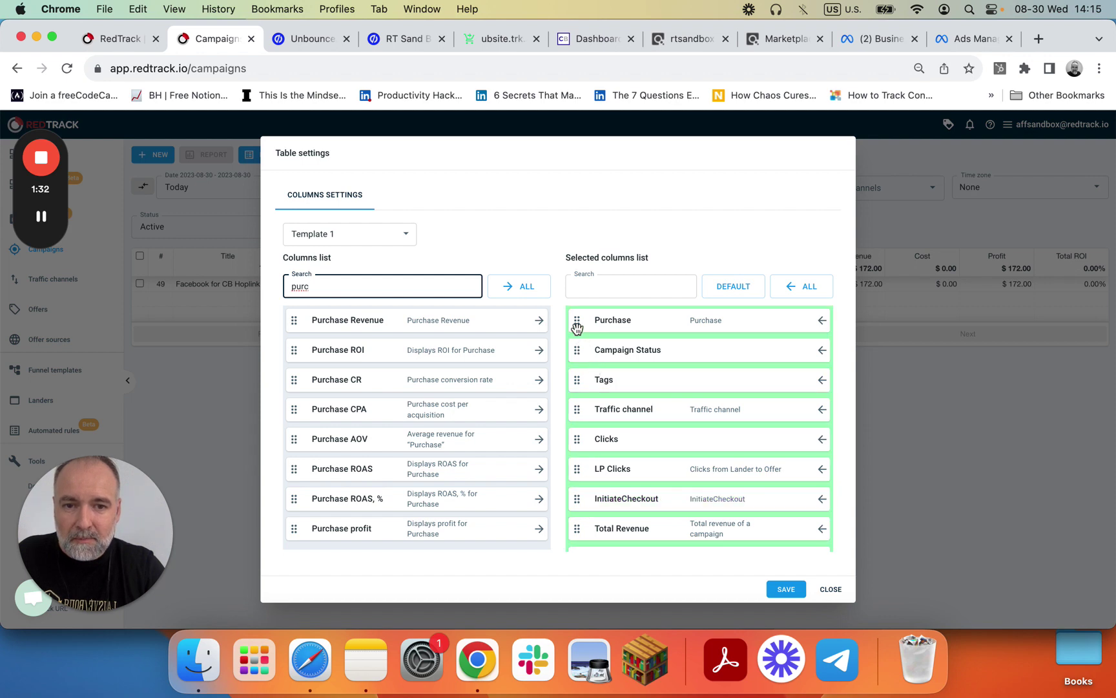
drag(579, 330, 590, 533)
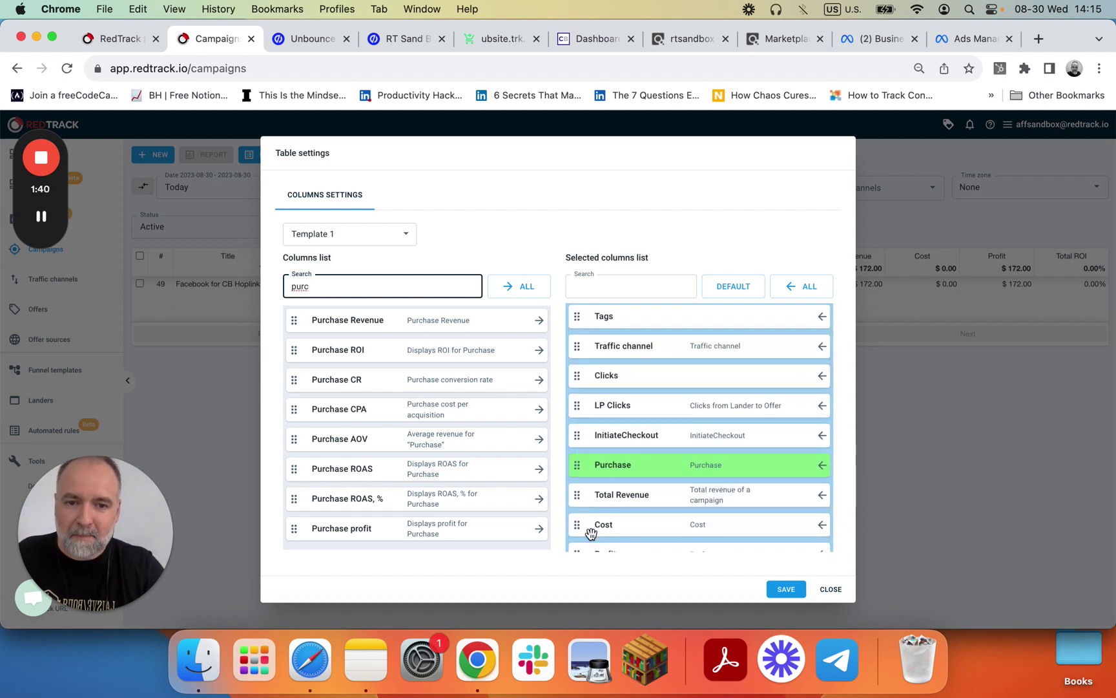
click(787, 590)
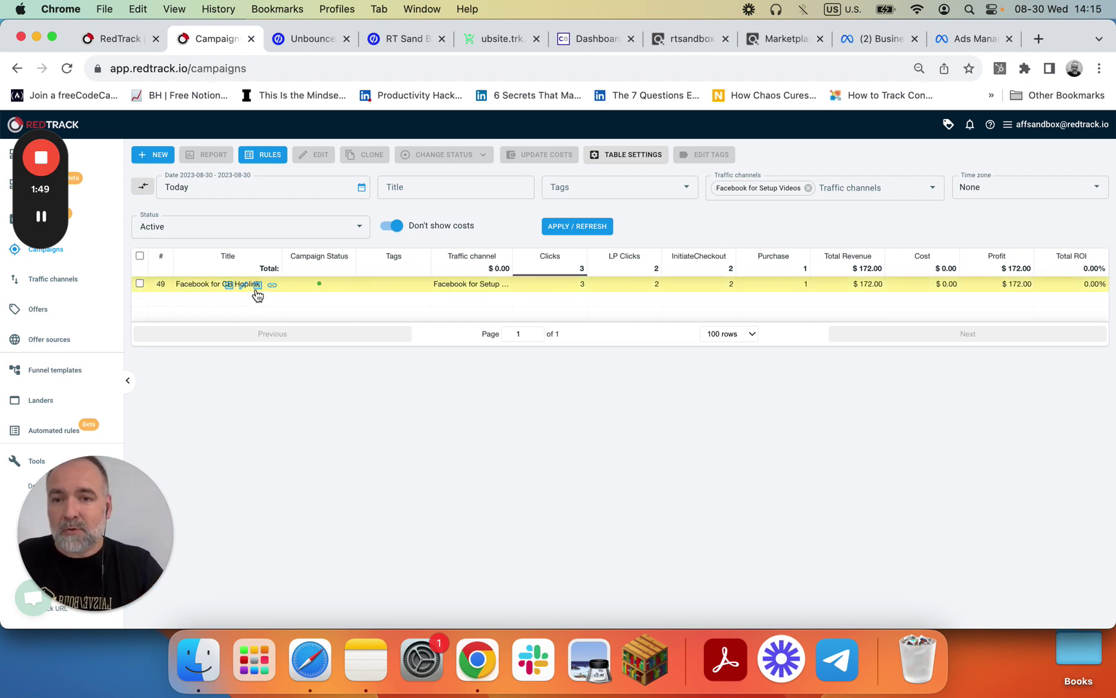
Select the Facebook for CB Hoplink campaign (campaign 49)
click(140, 285)
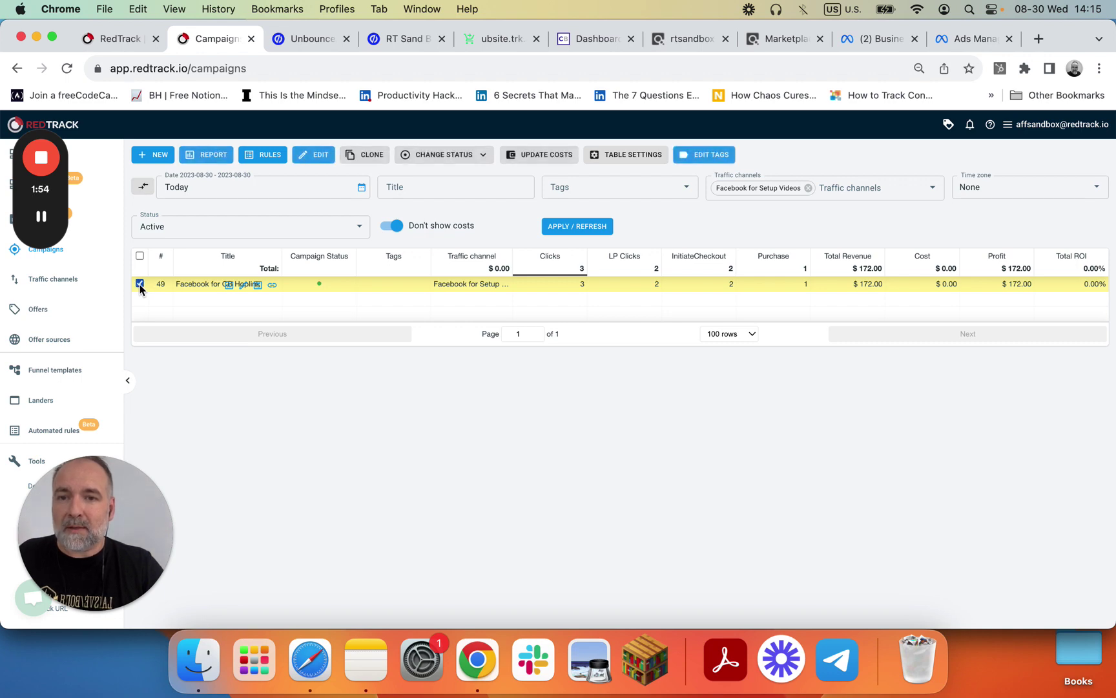
Open the campaign's report and group it first by Sub6 campaign_name
click(212, 157)
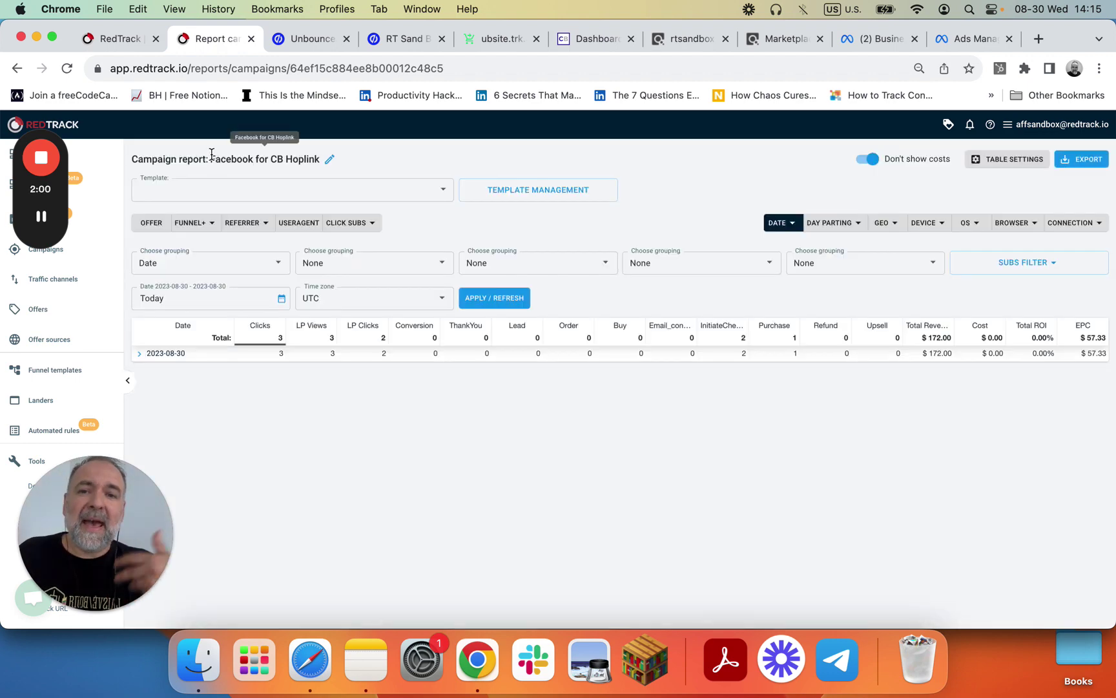
click(193, 262)
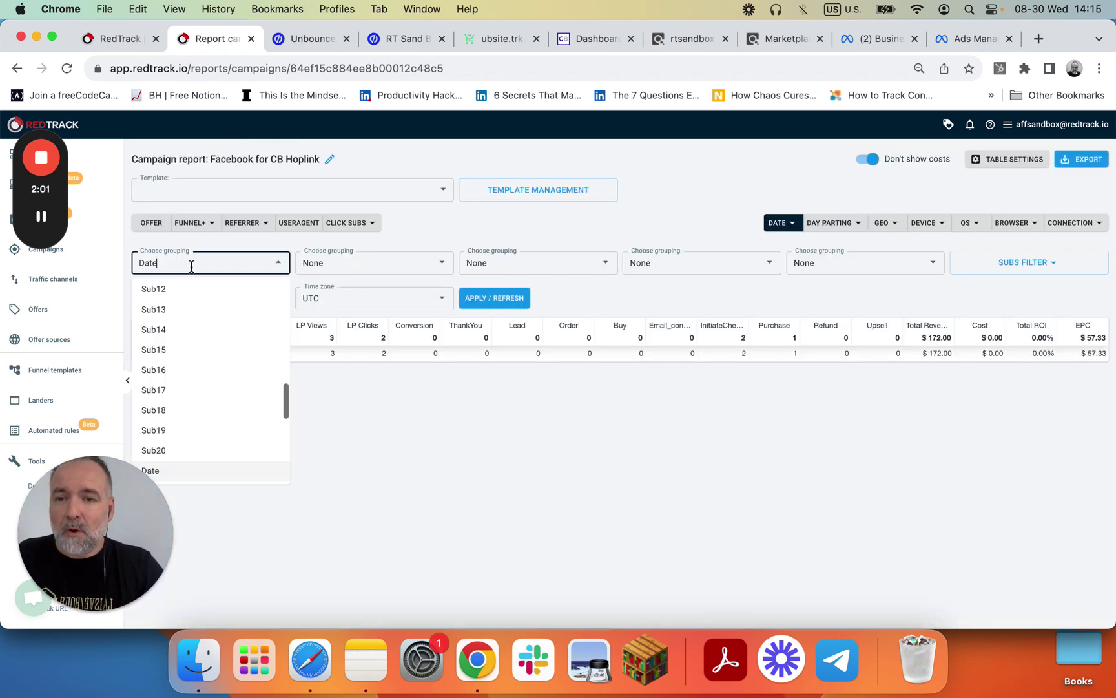
scroll(197, 325, up, 5)
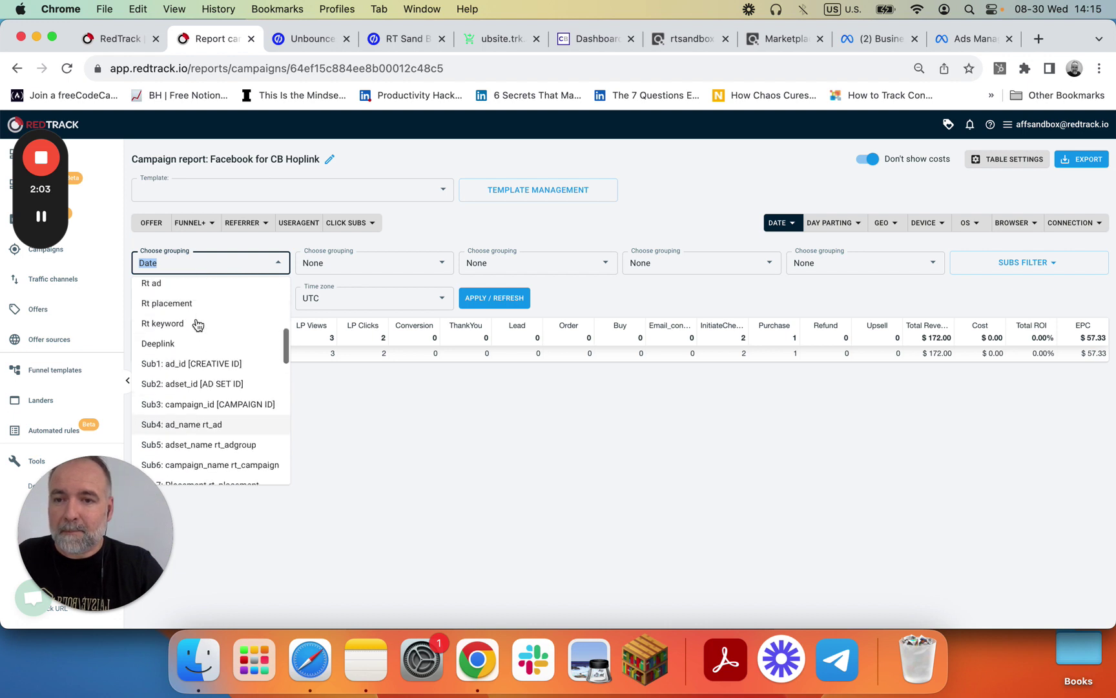
scroll(196, 326, up, 3)
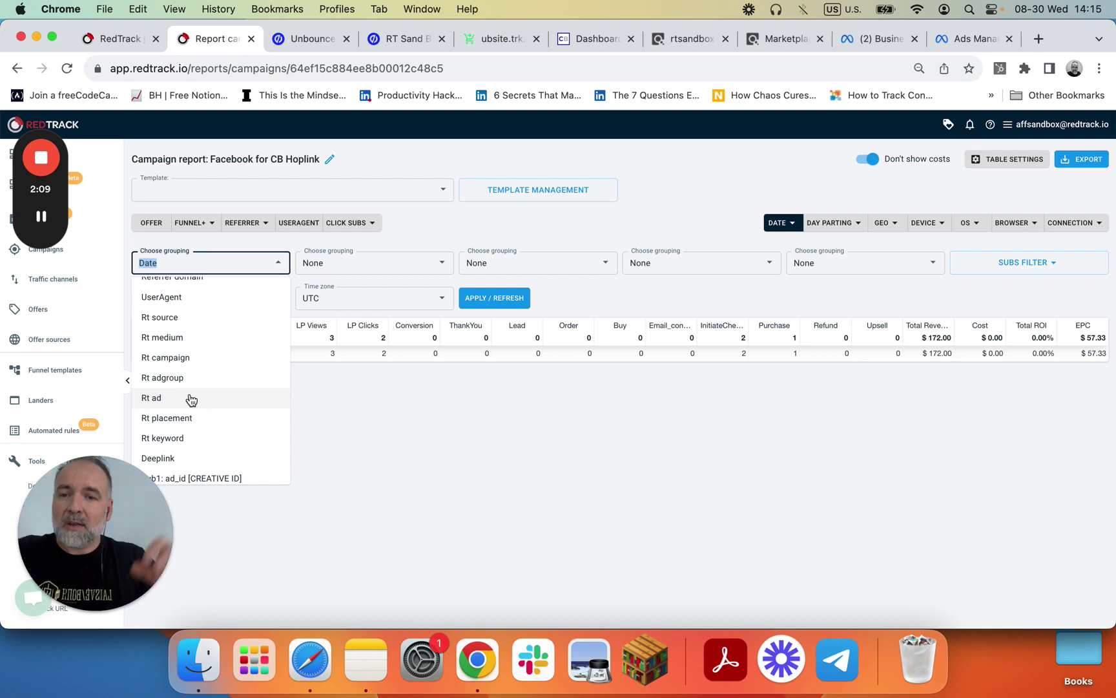
scroll(193, 400, down, 4)
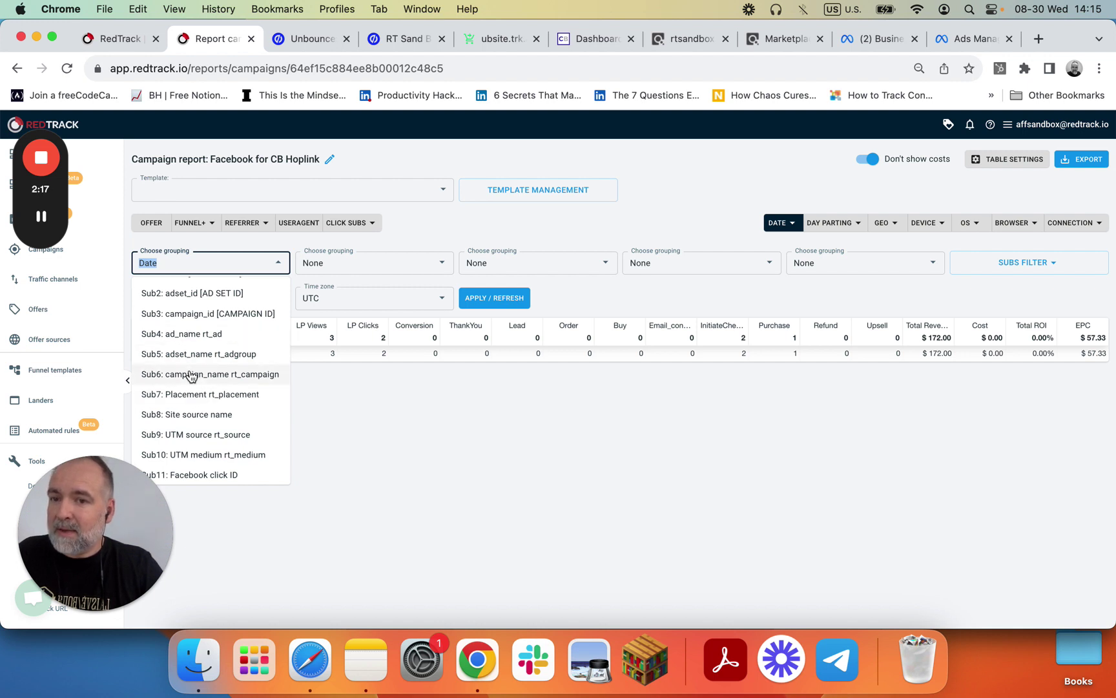
click(190, 375)
Add second and third groupings: Sub5 adset_name and Sub4 ad_name
click(344, 263)
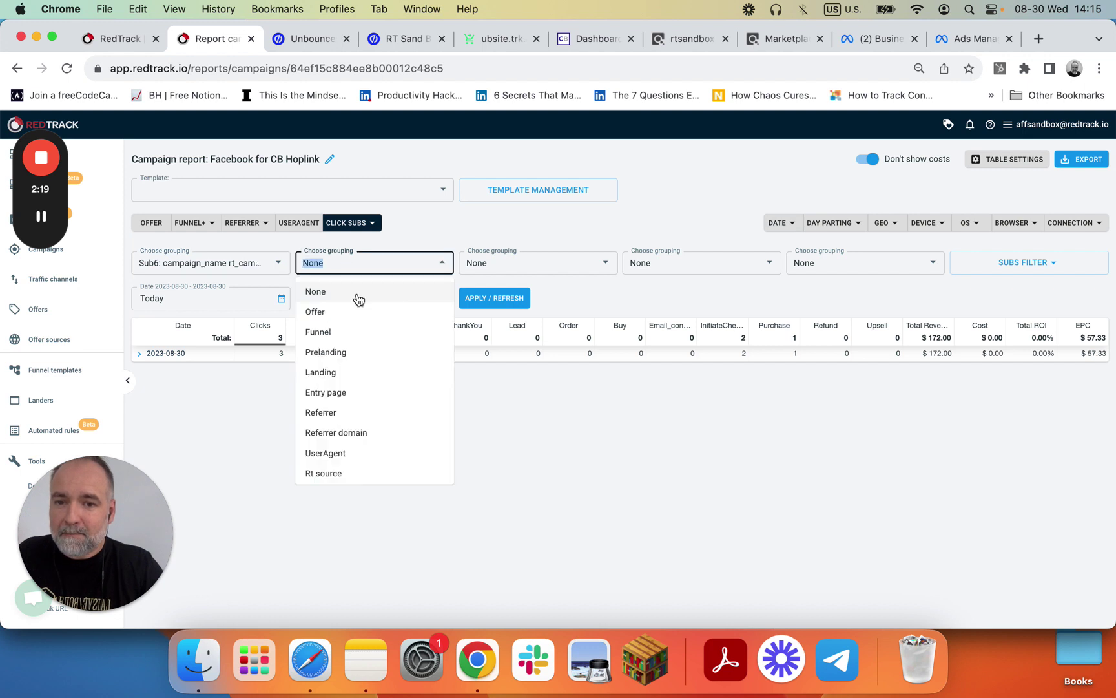
scroll(374, 378, down, 1)
text(ad)
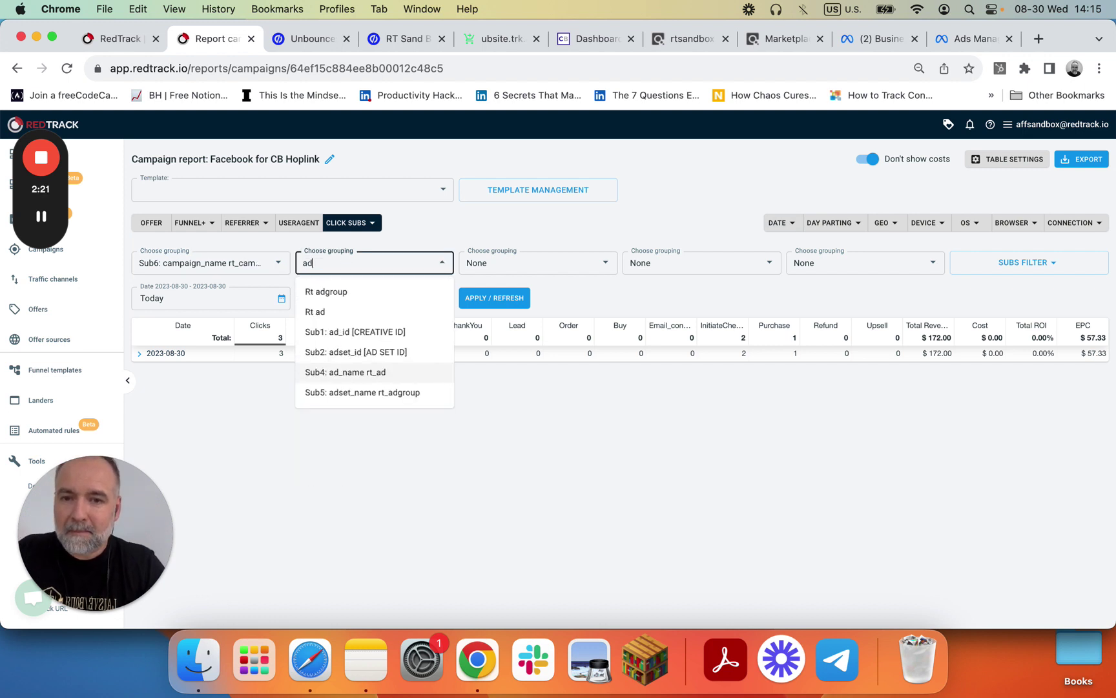
click(367, 390)
click(508, 268)
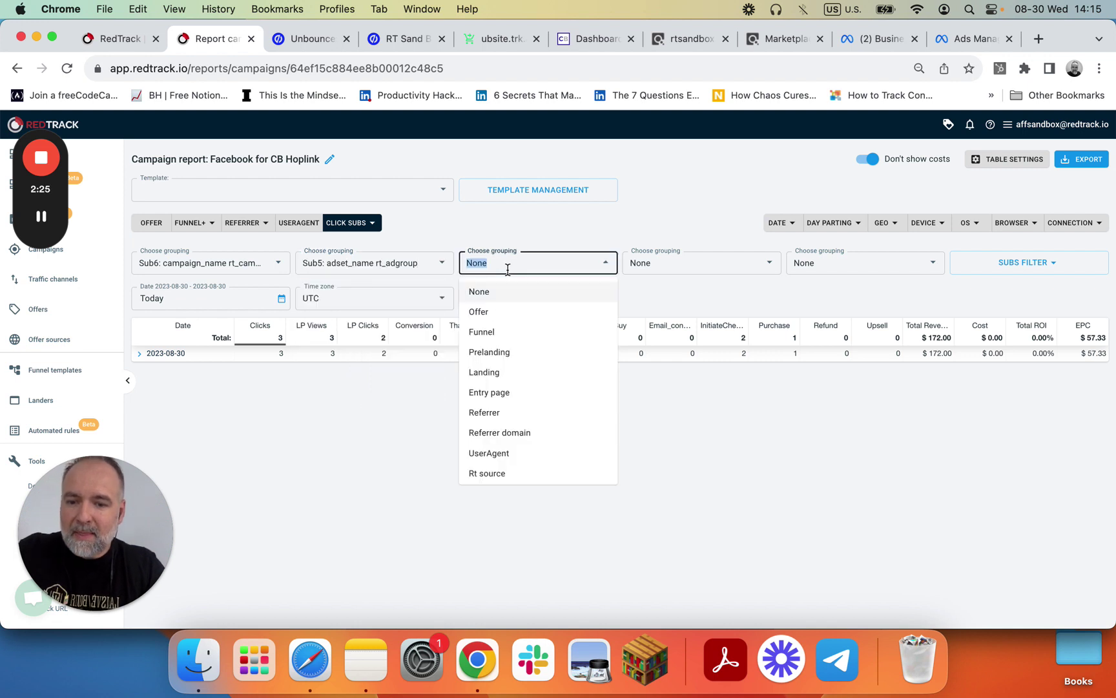
text(ad)
click(522, 373)
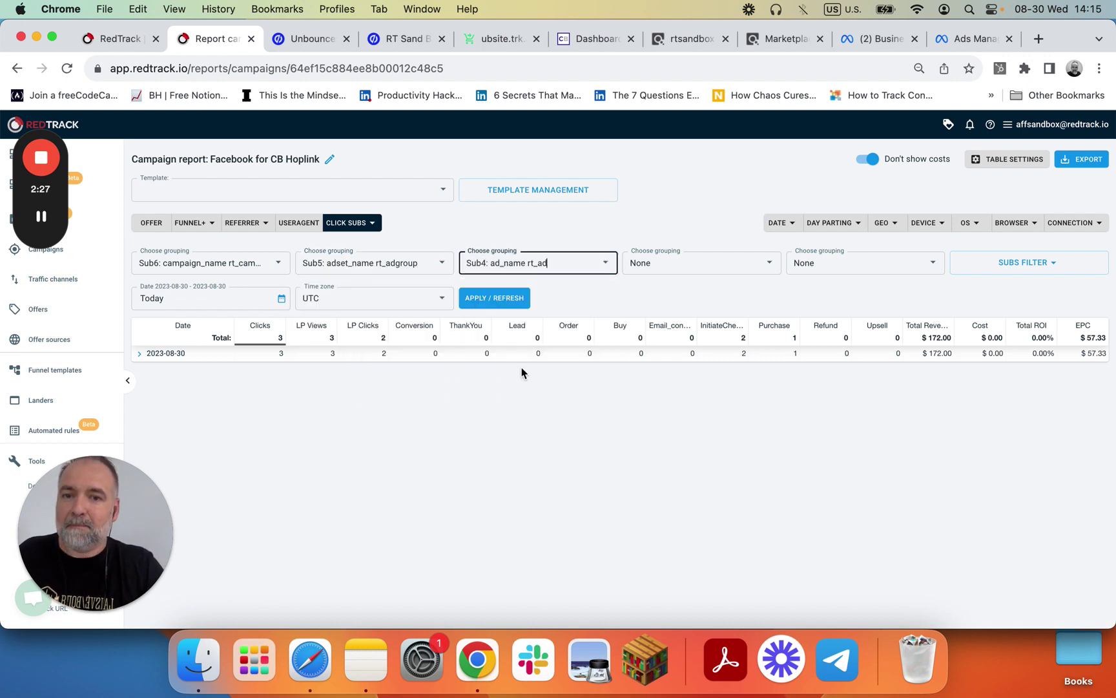
Refresh the report and expand FB_CM_1, AdSet_Narrow and AdSet_Broad to show Ad_2 and Ad_1
click(476, 301)
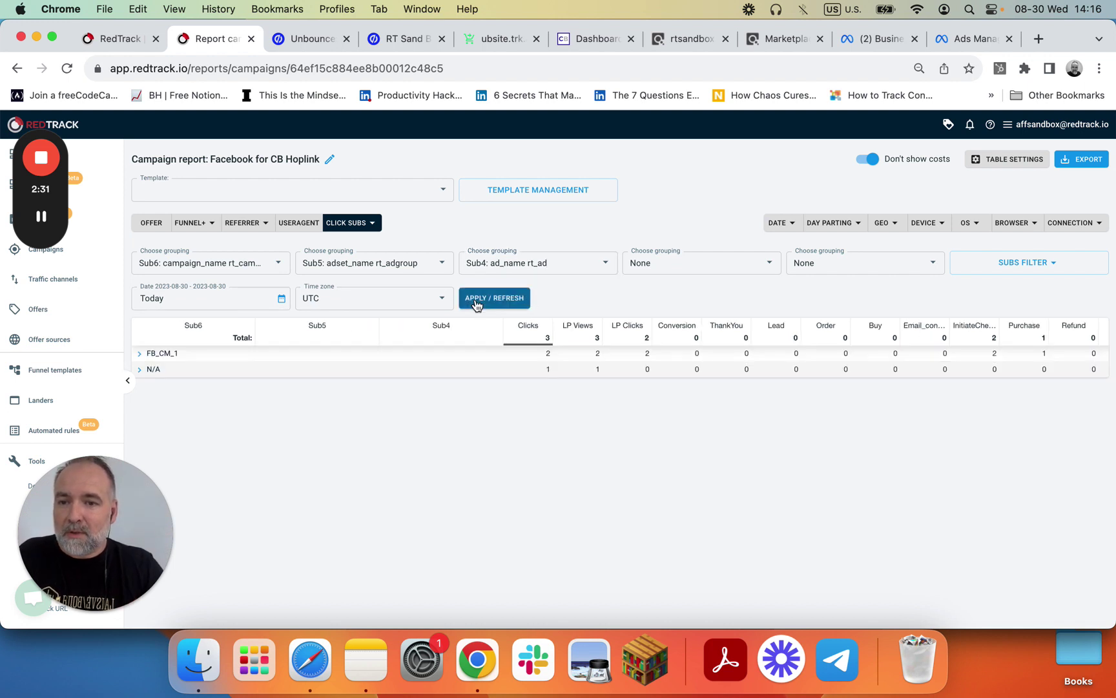
click(140, 355)
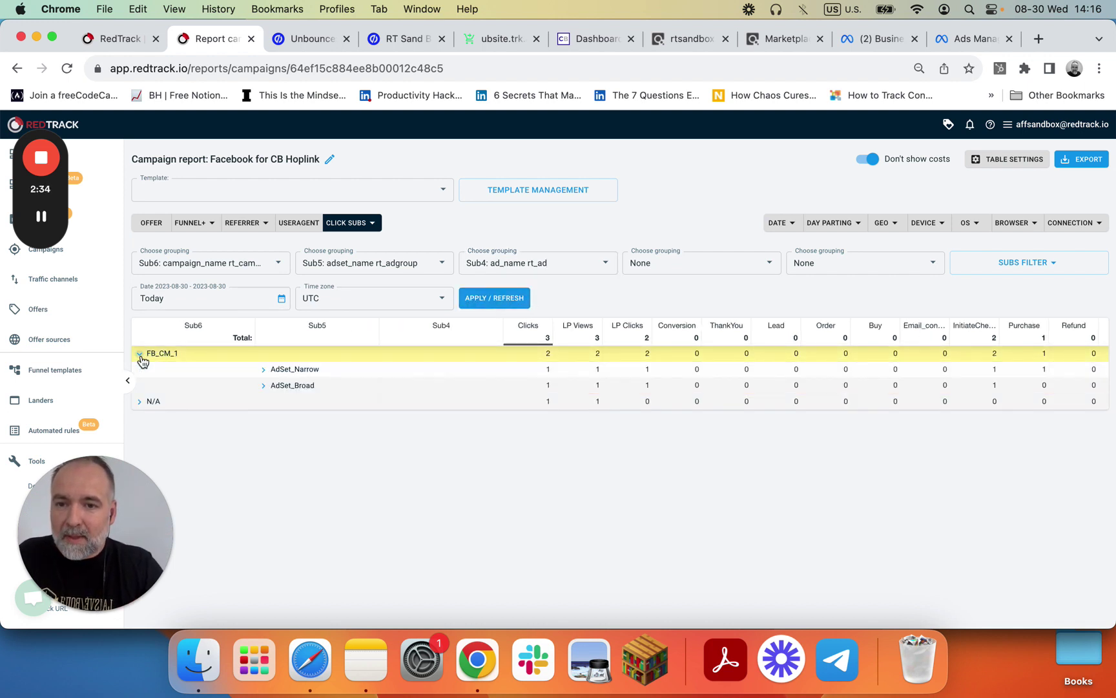
click(264, 370)
click(264, 402)
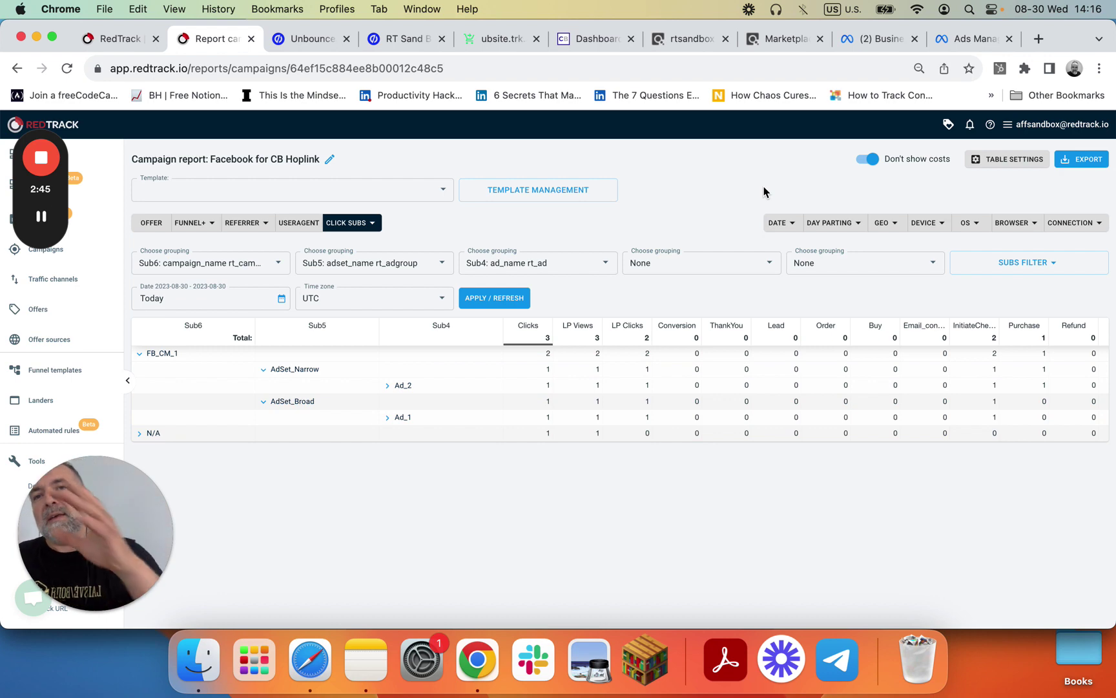
Remove Conversion, ThankYou, Lead, Order, Buy, Email_confirmed, Refund, Upsell and Total Revenue columns, then save
click(1011, 159)
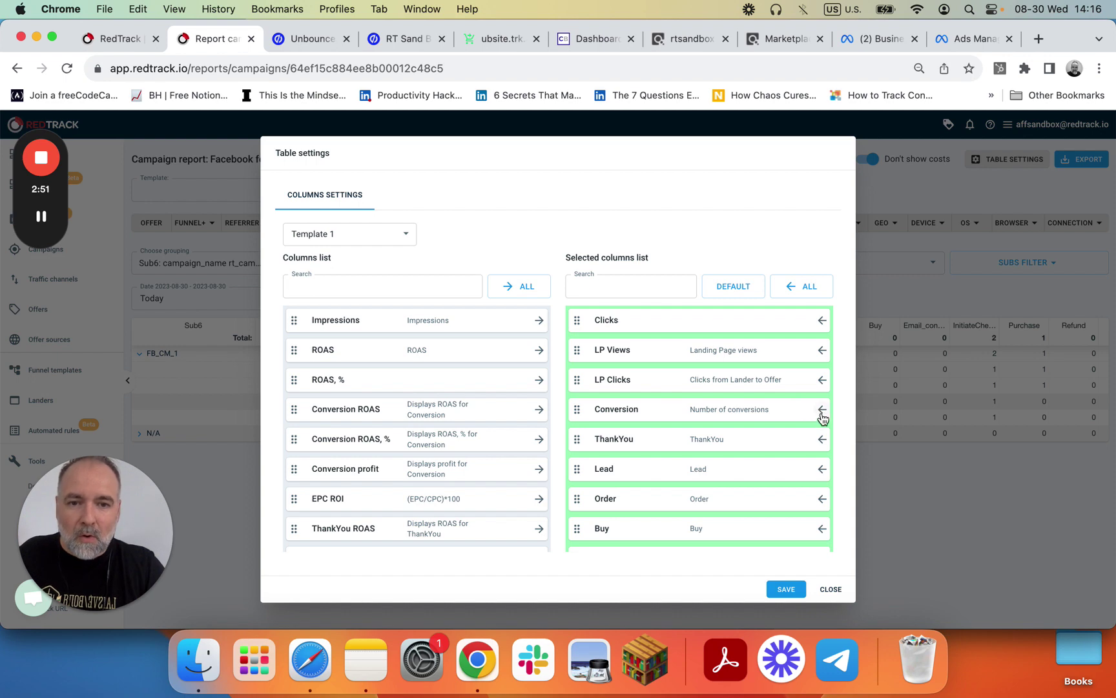
click(821, 410)
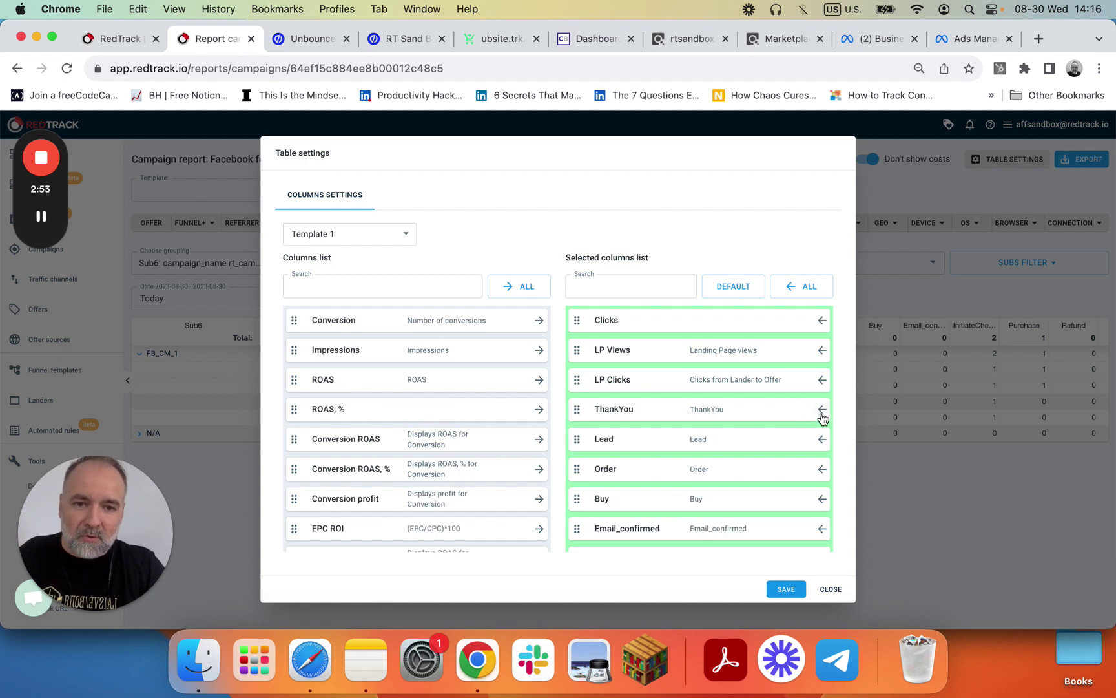
click(822, 409)
click(821, 409)
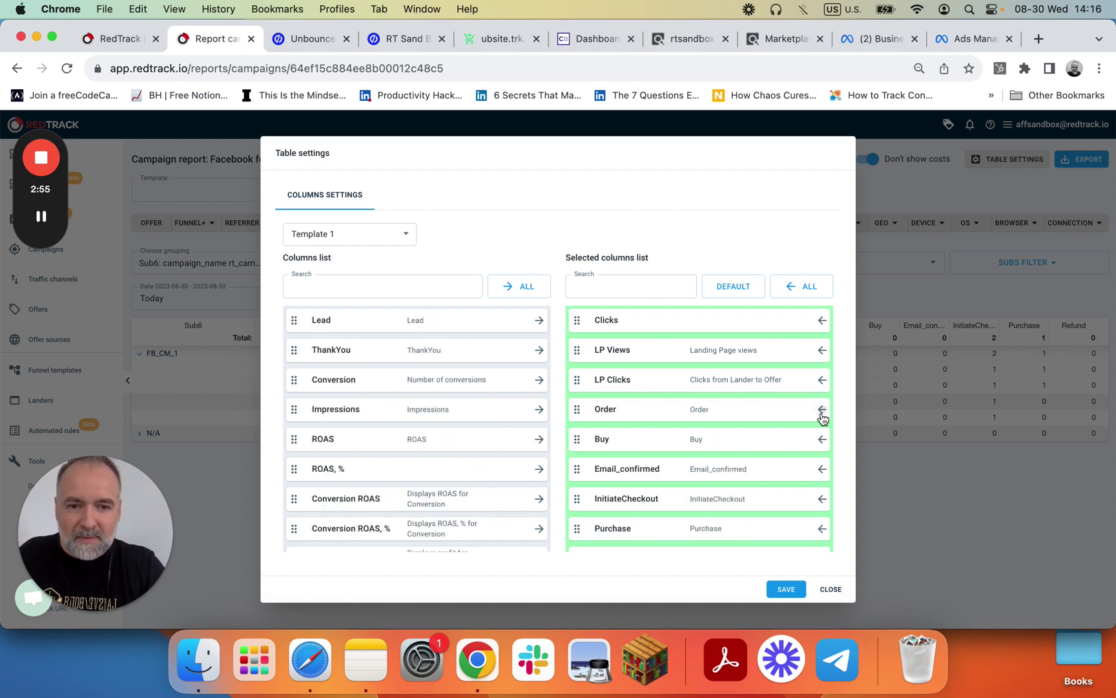
click(822, 410)
click(821, 410)
click(821, 410)
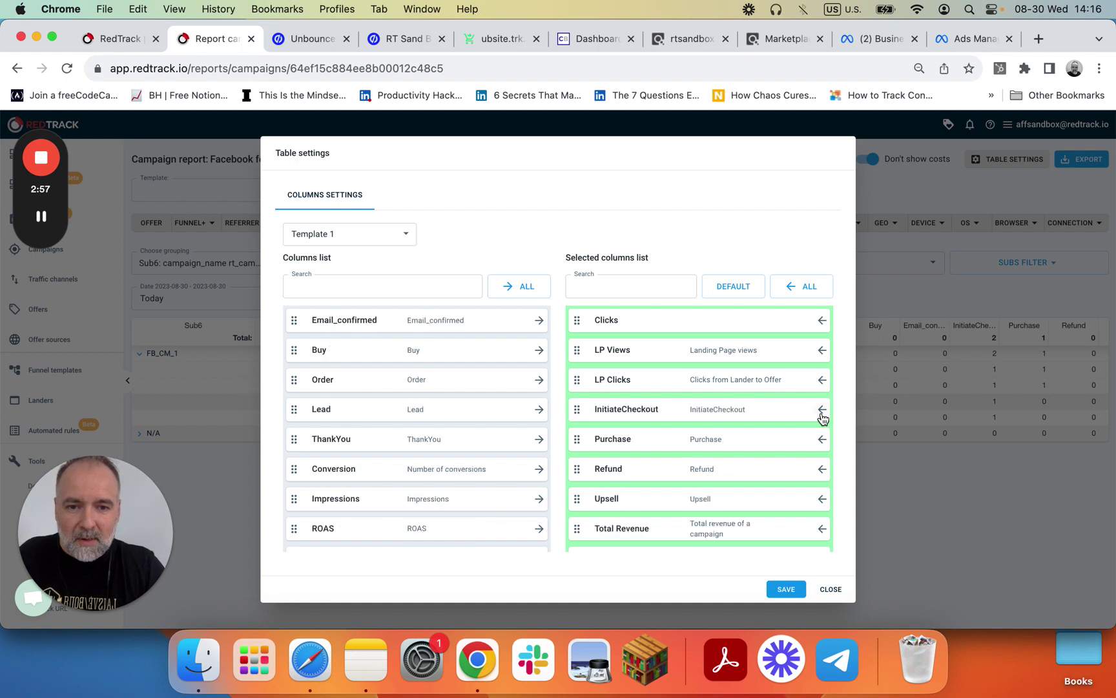
click(821, 468)
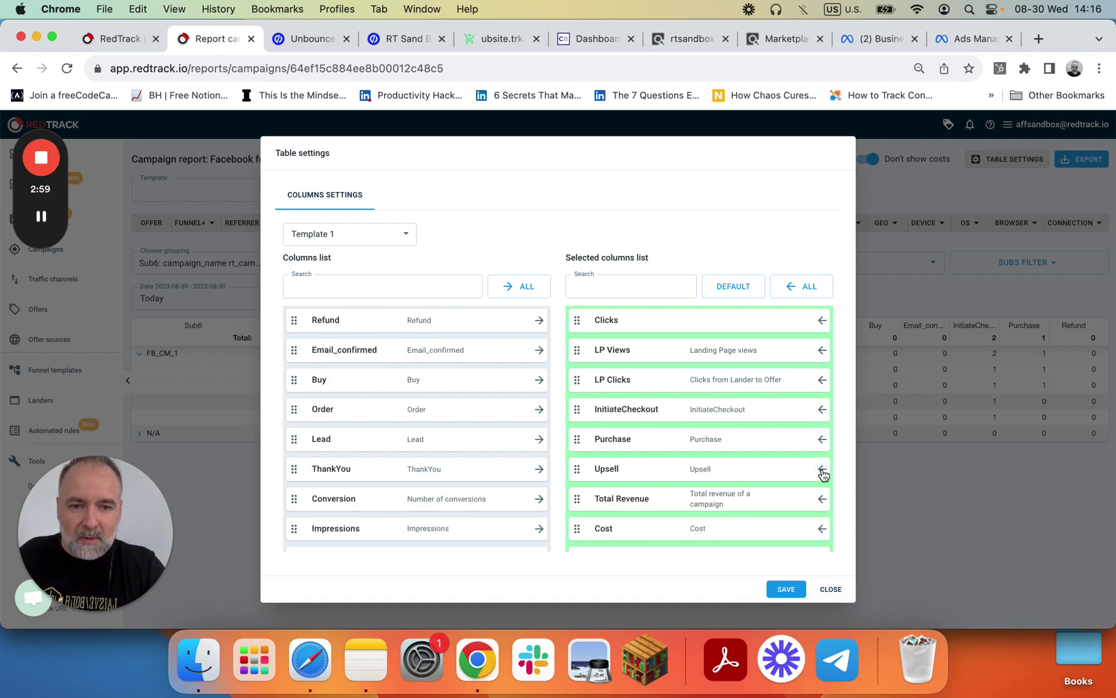
click(821, 469)
click(821, 469)
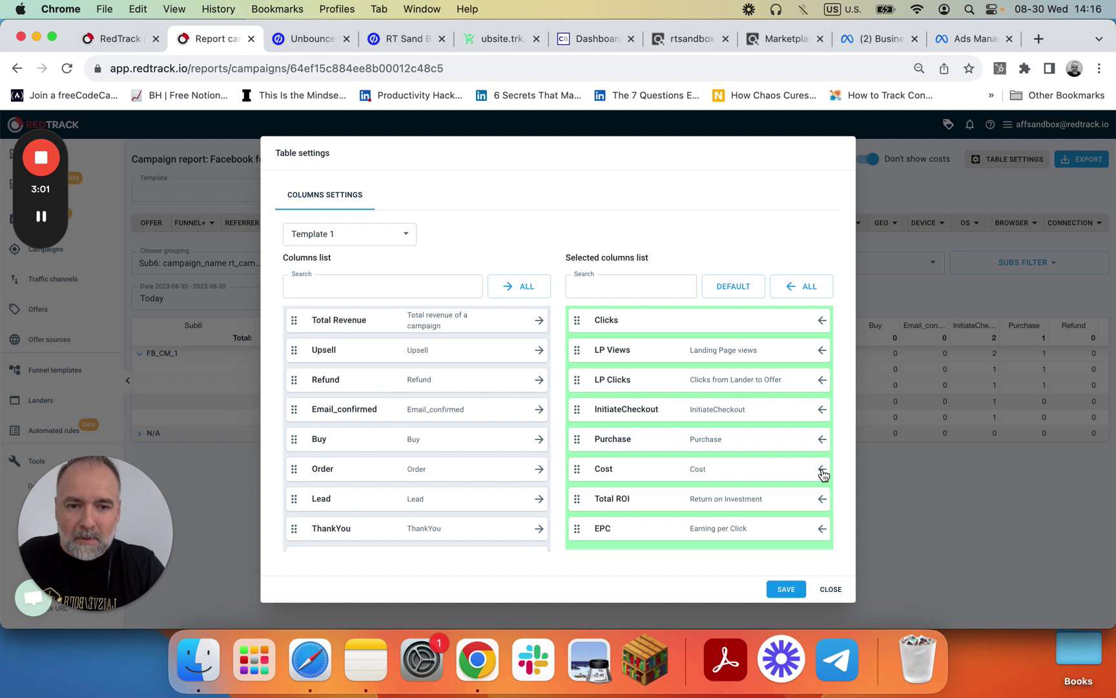
click(790, 587)
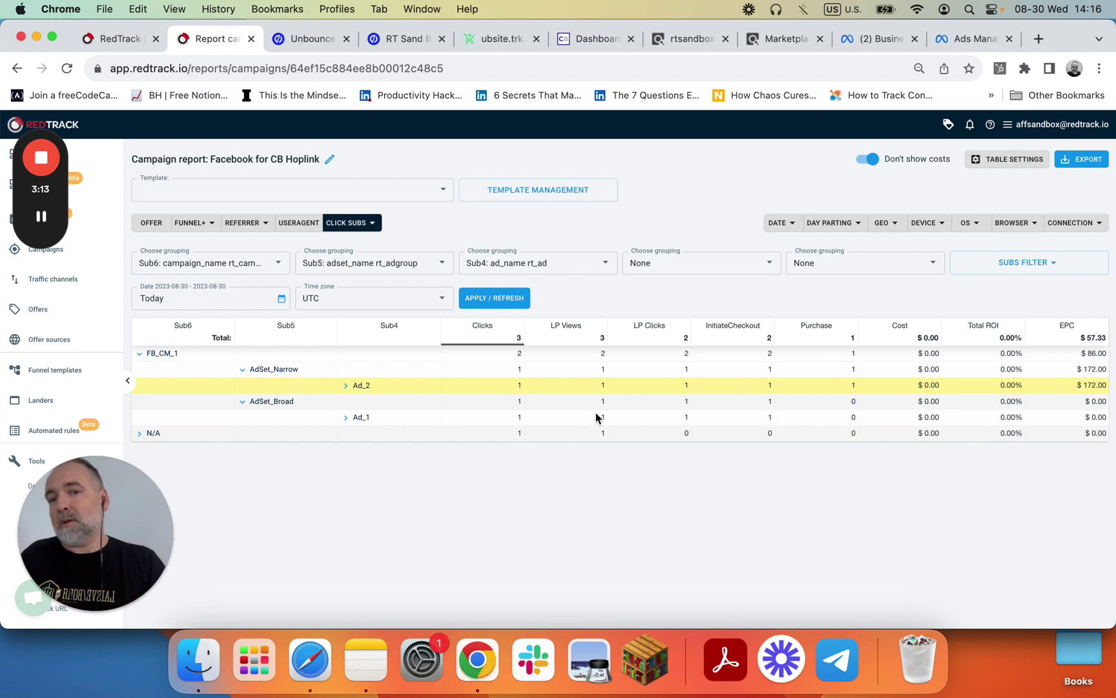
click(400, 416)
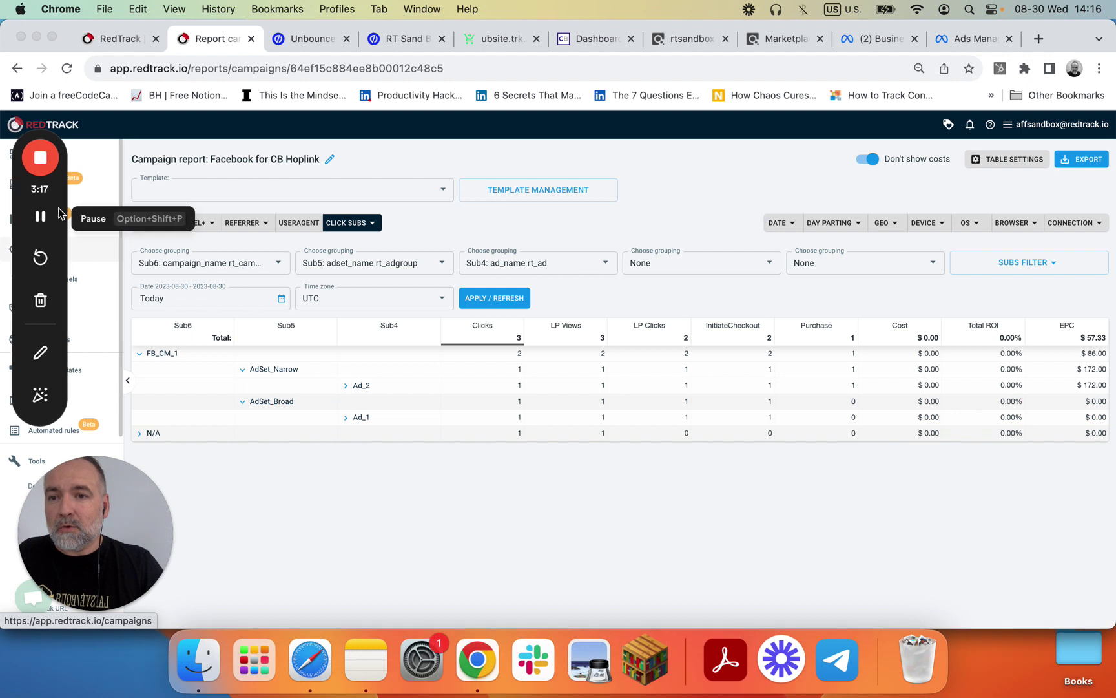
drag(61, 219, 55, 336)
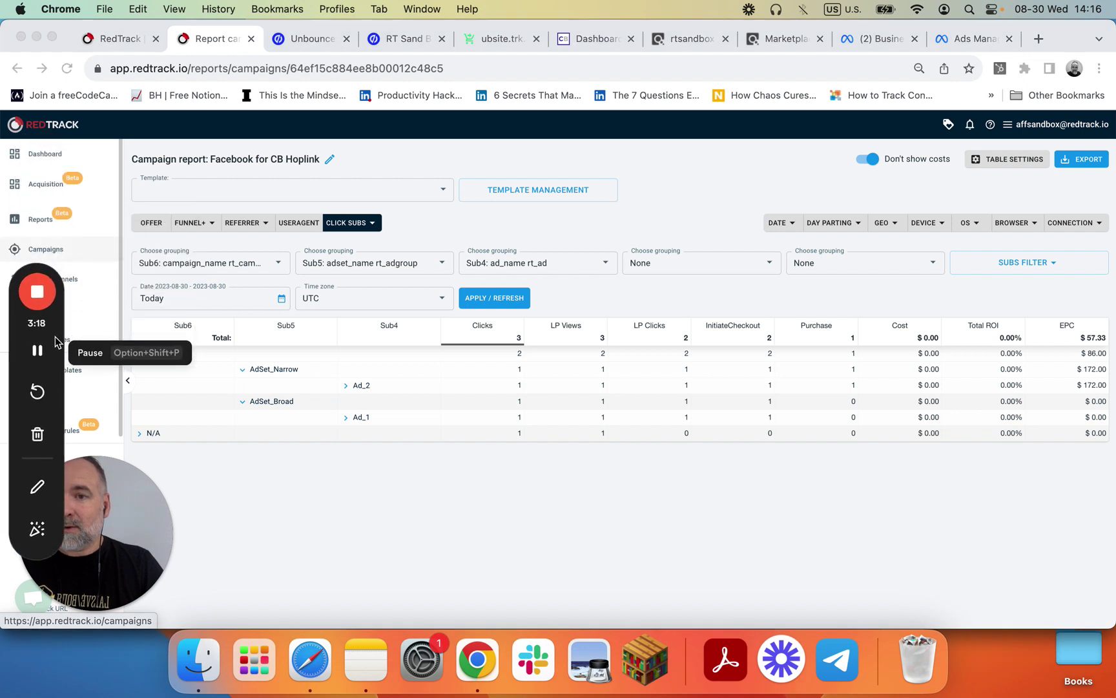
Filter the Acquisition view to the Facebook for Setup Videos traffic channel and refresh
click(38, 187)
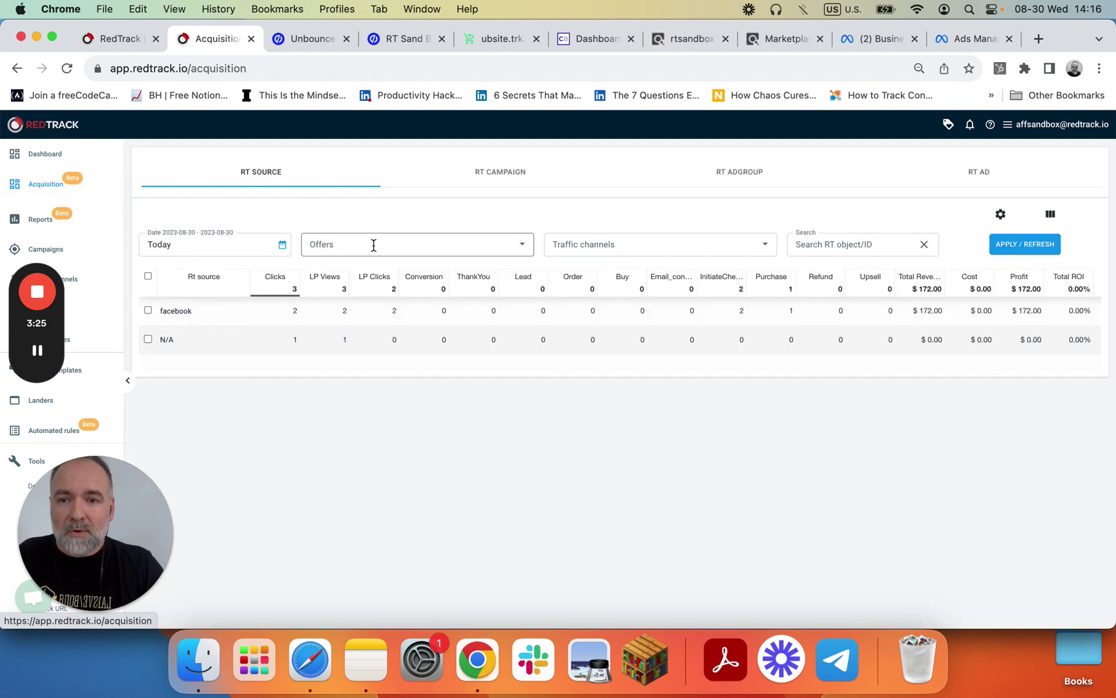
click(657, 244)
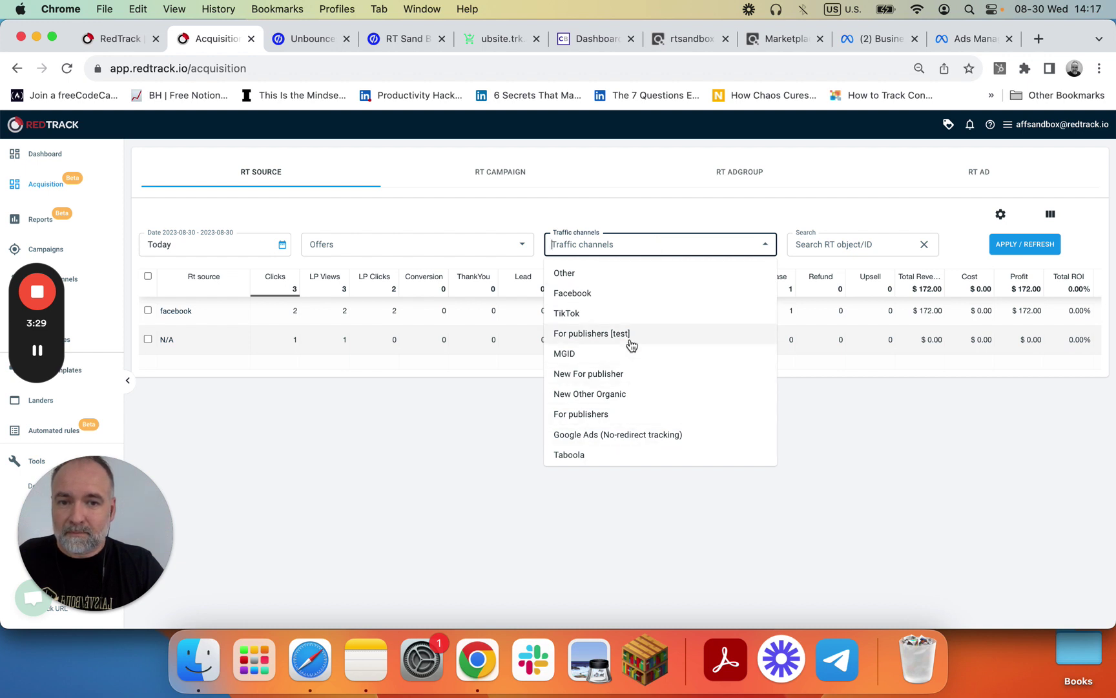
scroll(631, 346, down, 3)
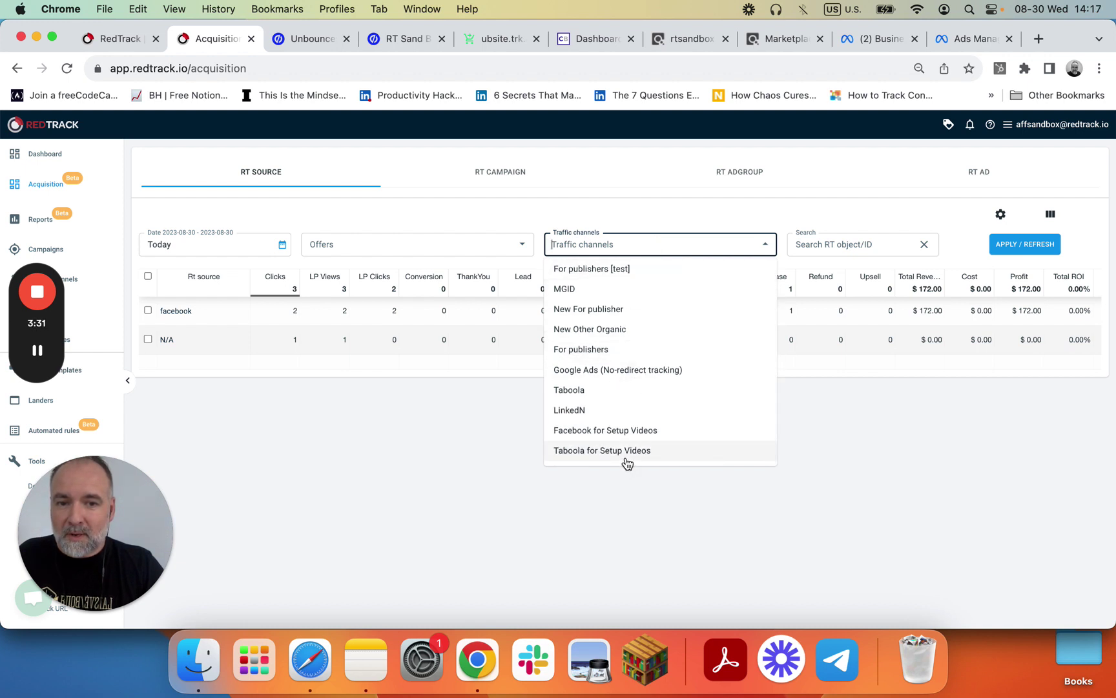
click(623, 438)
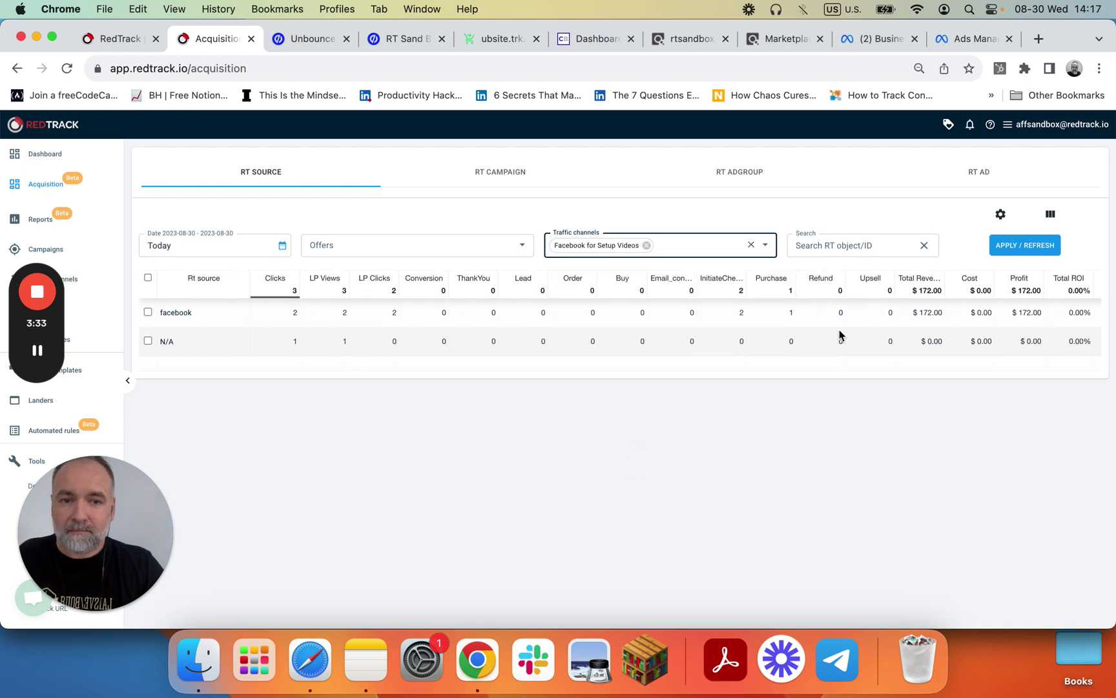
click(1027, 246)
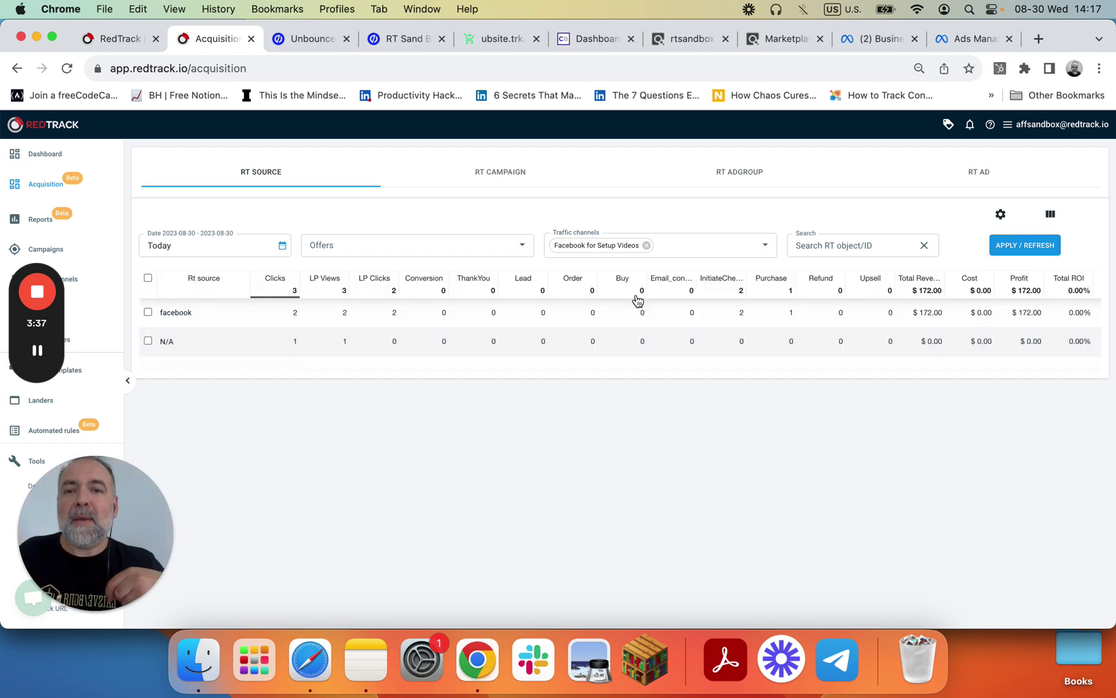
click(1055, 218)
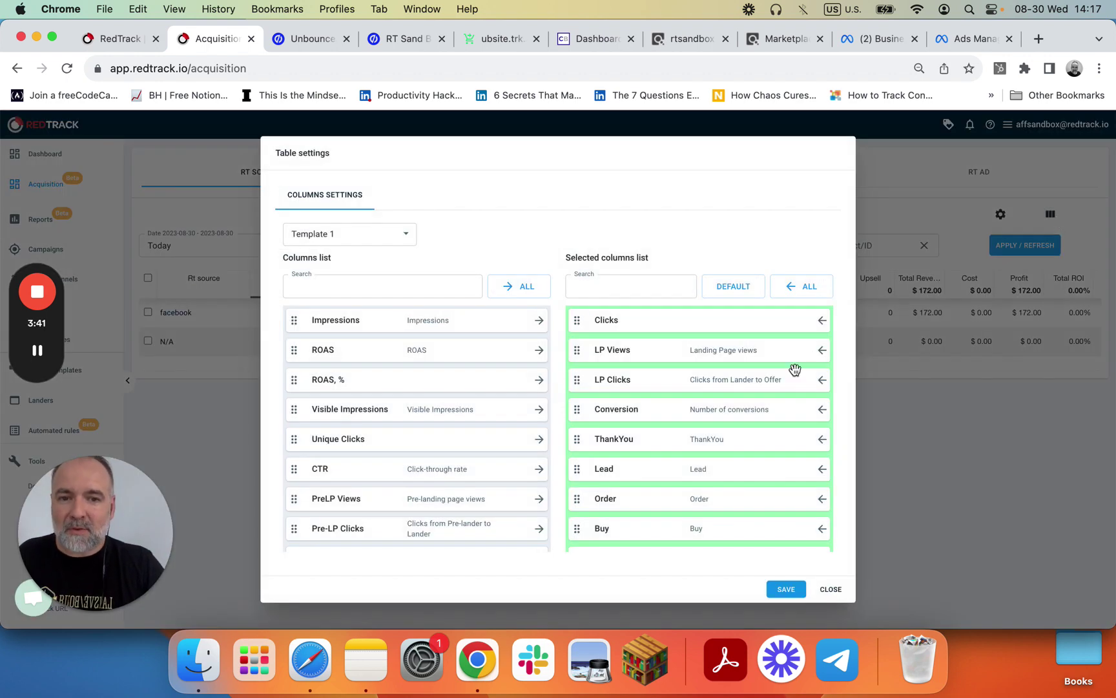
Remove the Conversion, ThankYou, Lead, Order, Buy and Email_confirmed columns from the Acquisition table
scroll(786, 403, down, 2)
scroll(794, 400, up, 1)
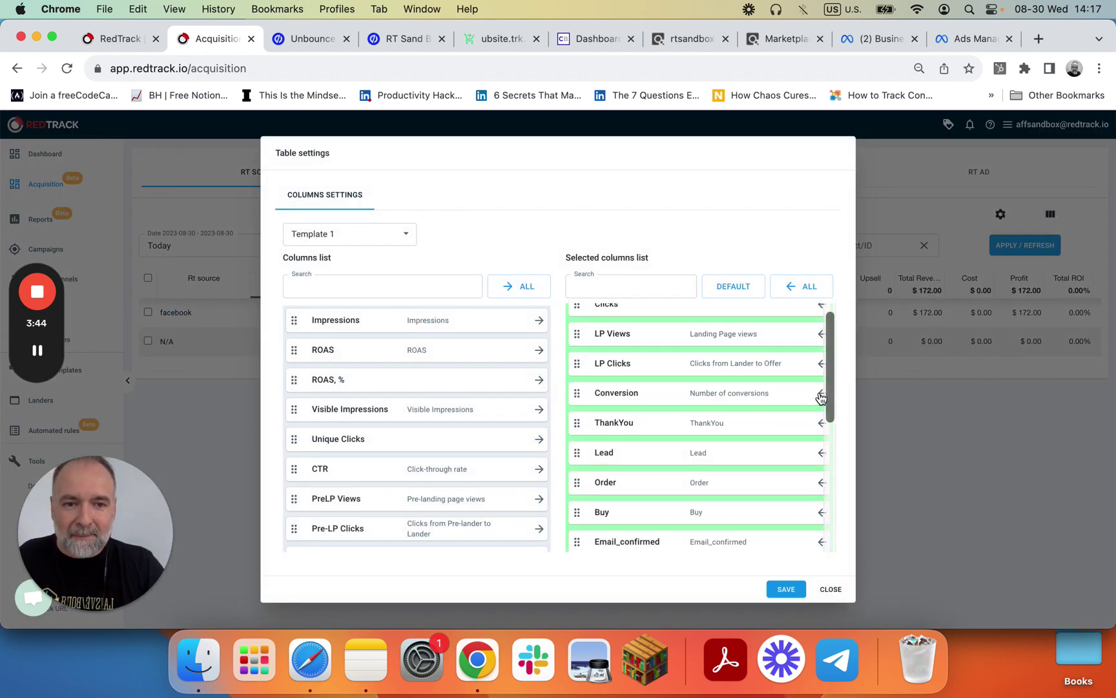
click(819, 393)
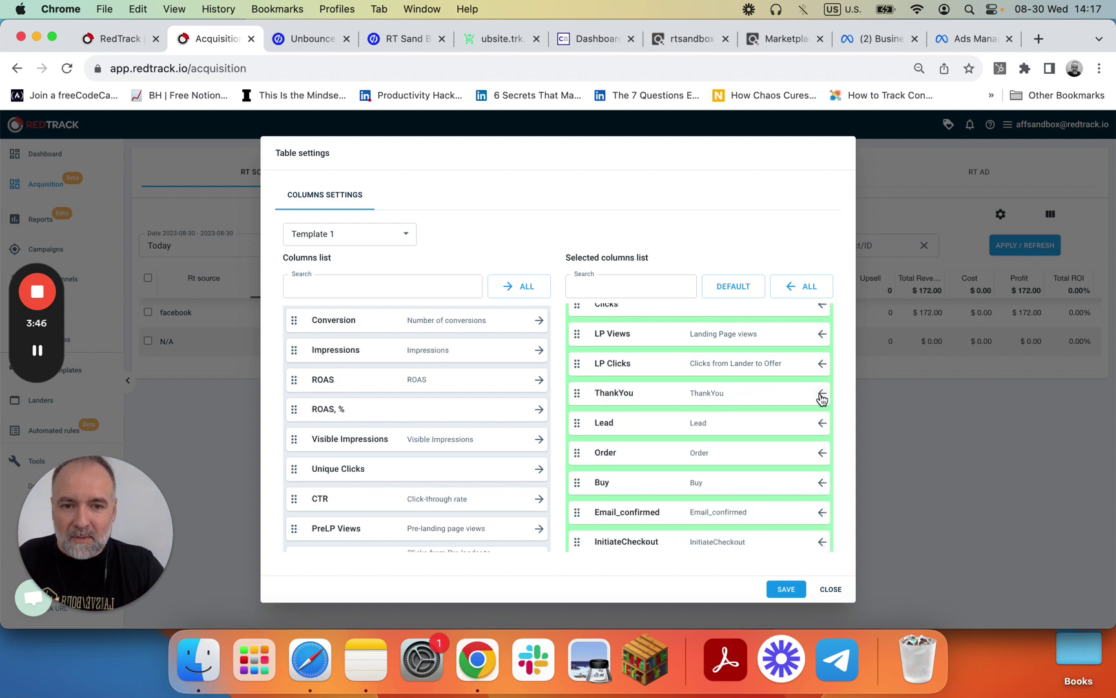
click(821, 394)
click(821, 394)
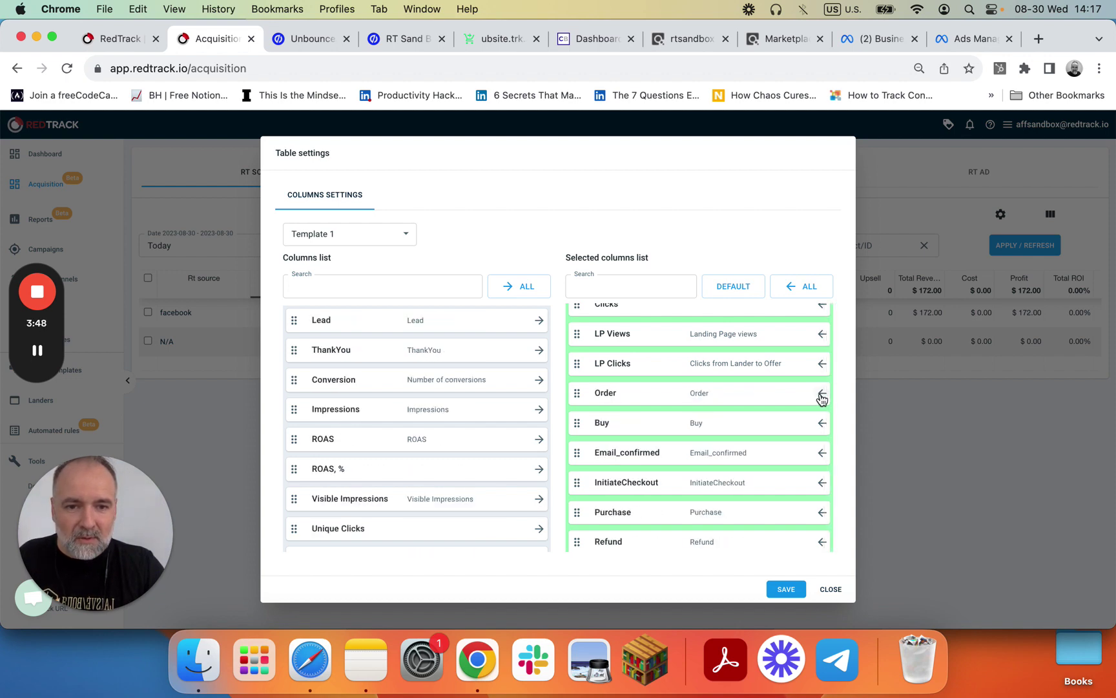
click(821, 394)
click(821, 394)
click(821, 394)
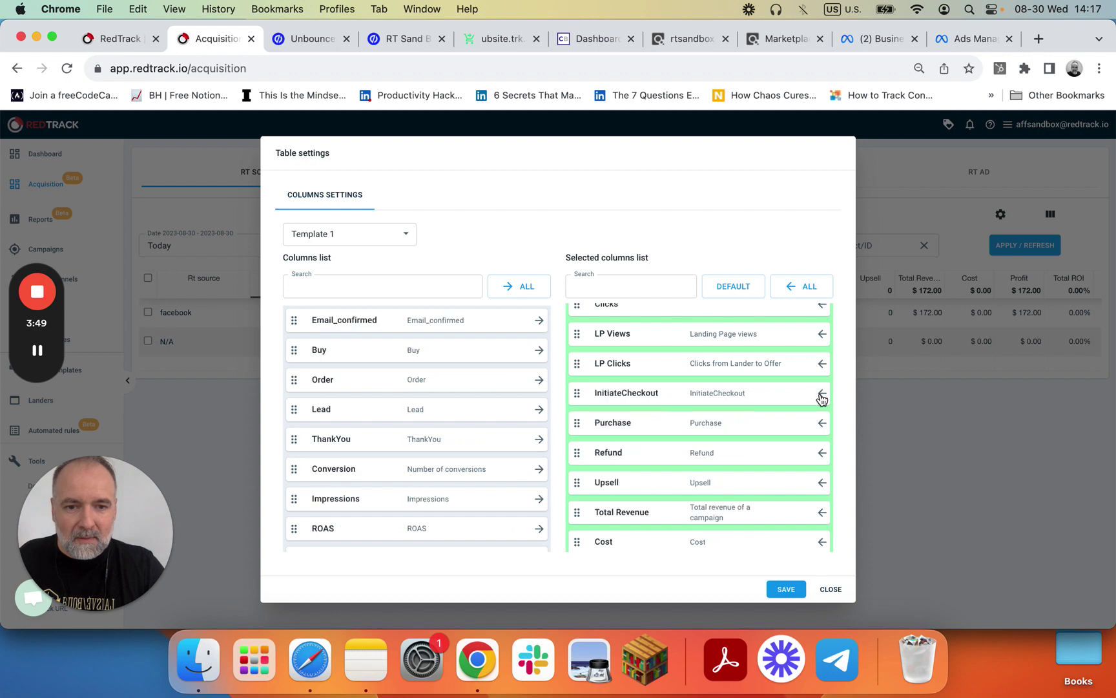
Also remove Refund, Upsell, Total CPA and EPC, then save the column layout
click(818, 454)
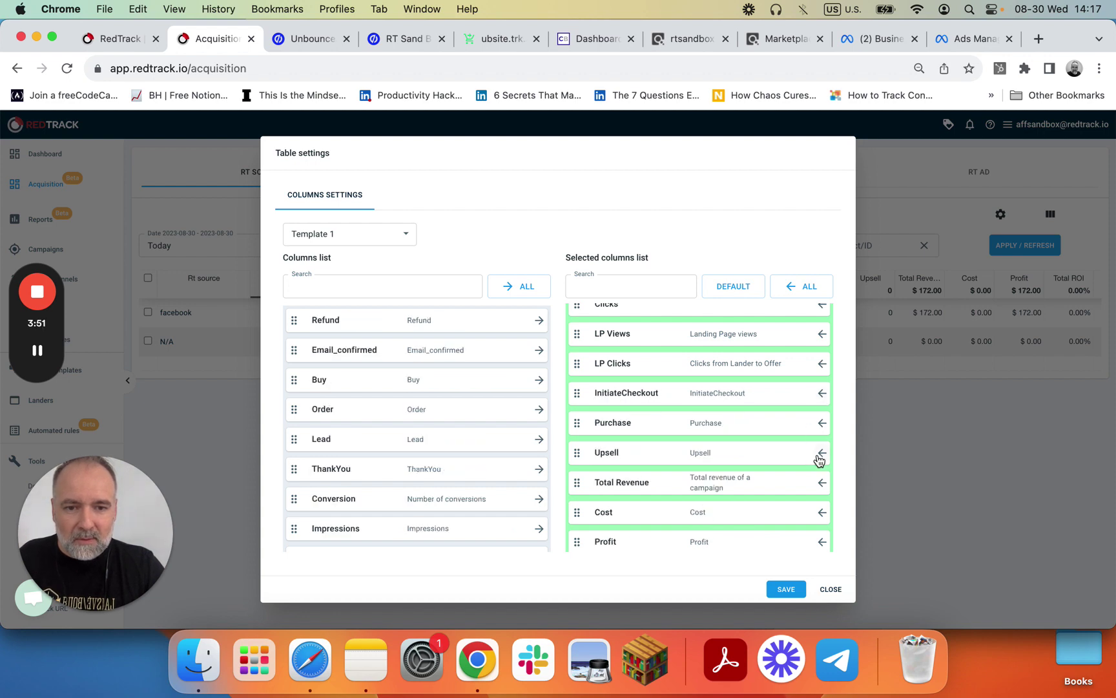
click(819, 454)
scroll(803, 483, down, 1)
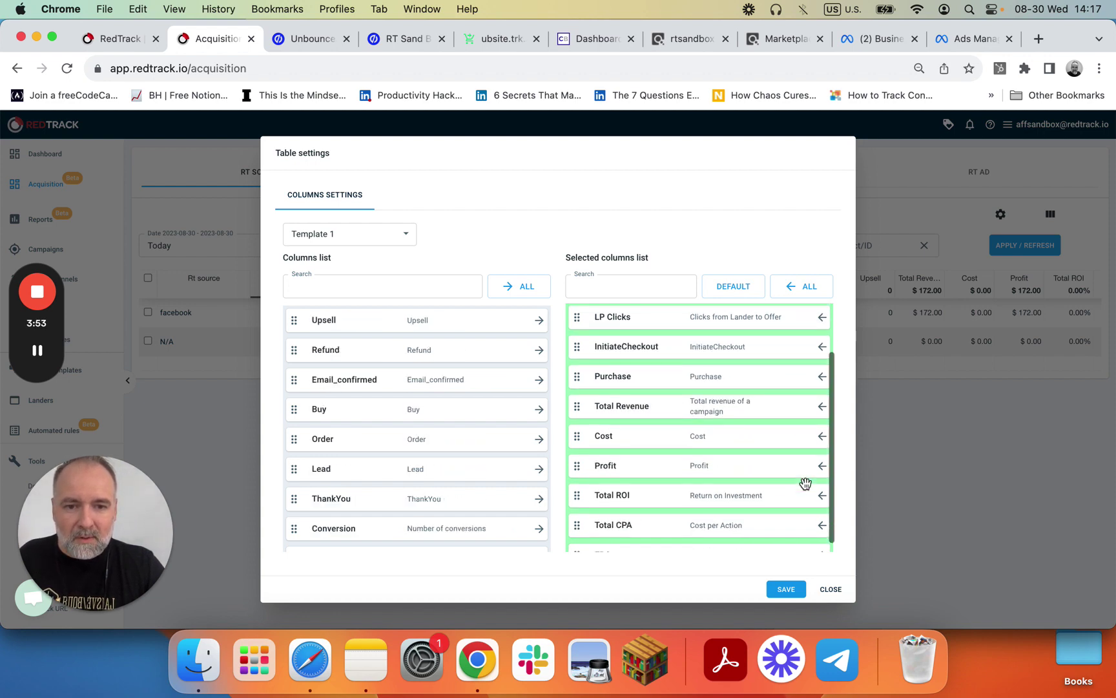
scroll(804, 500, down, 1)
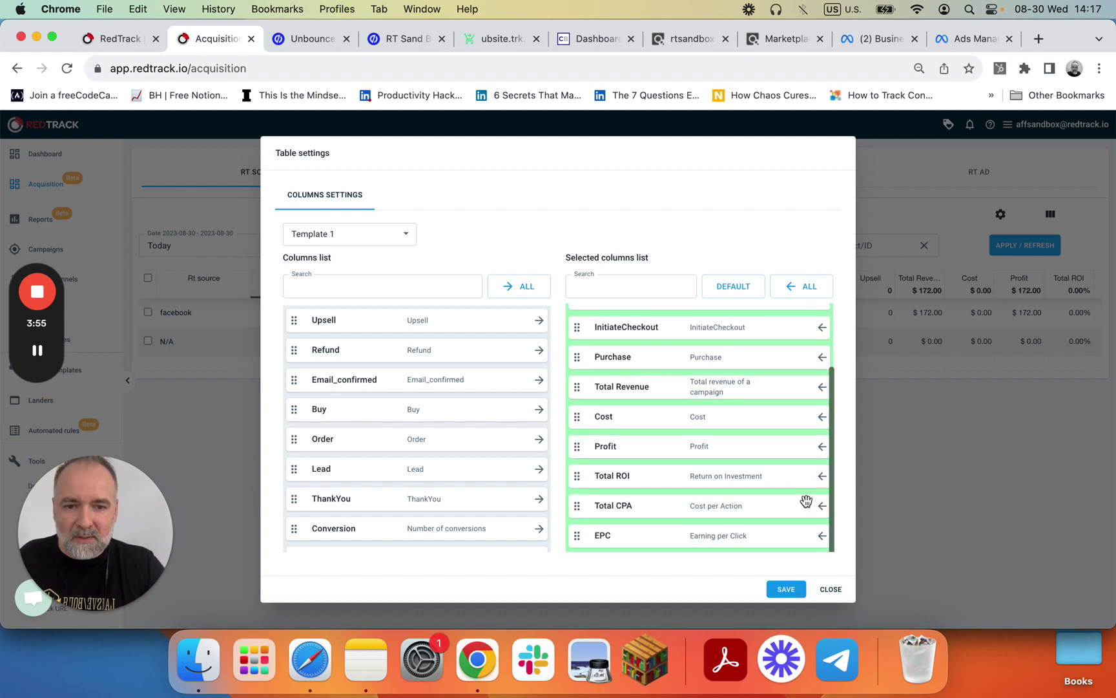
click(821, 510)
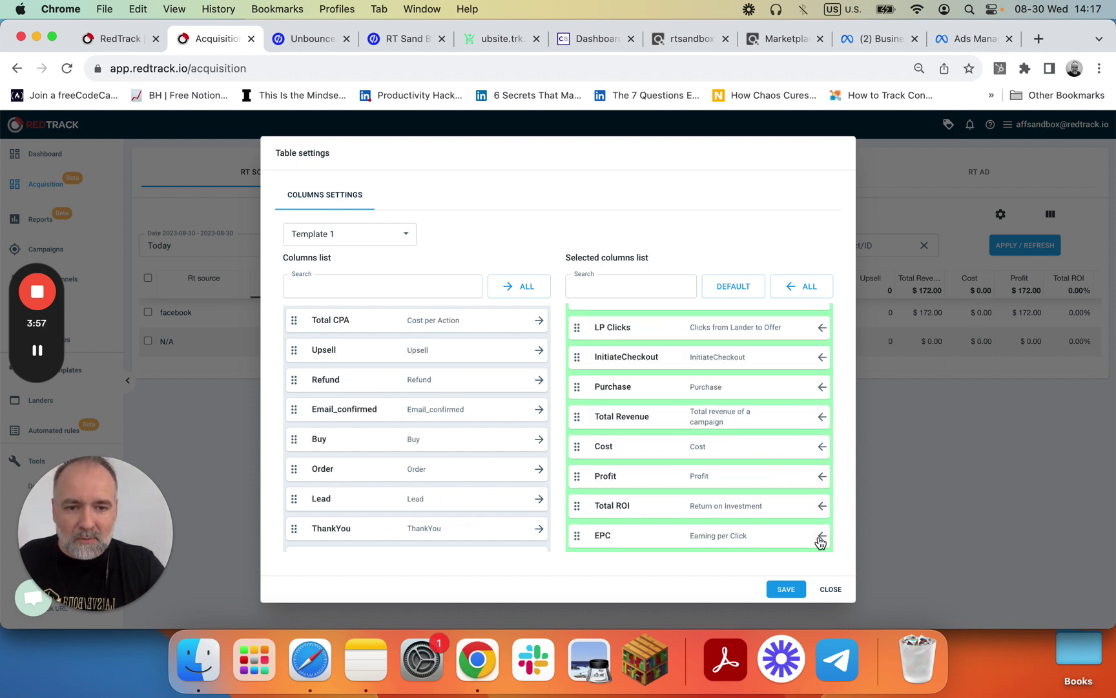
click(820, 536)
click(788, 590)
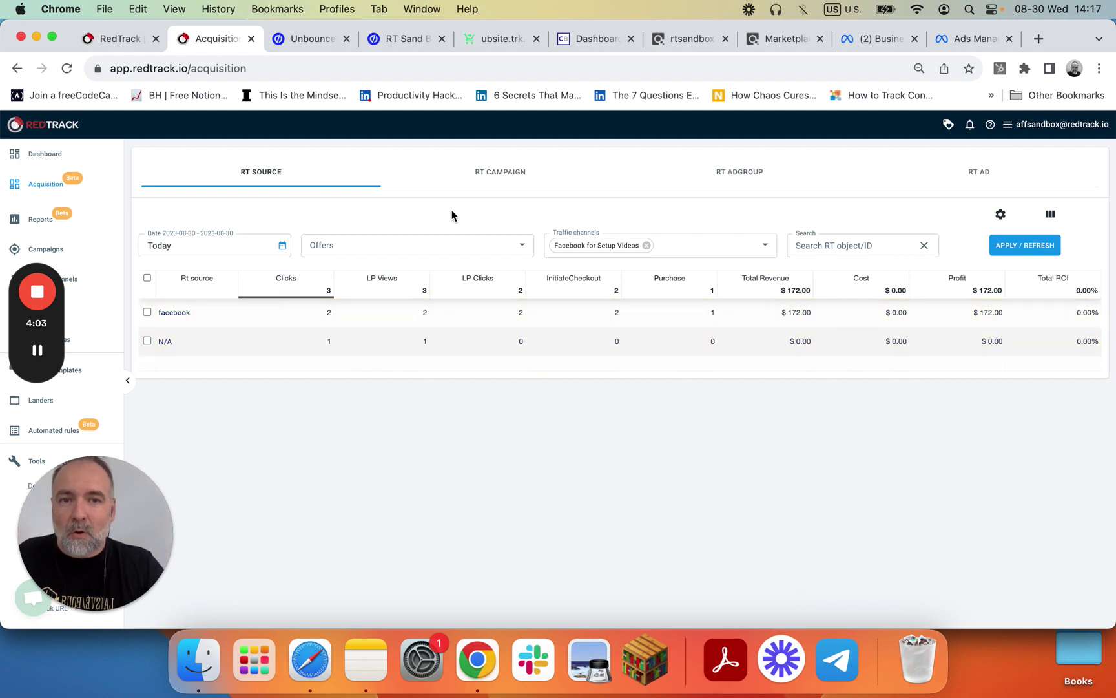
Select the facebook source and break it down by RT AD to list Ad_2 and Ad_1
click(147, 311)
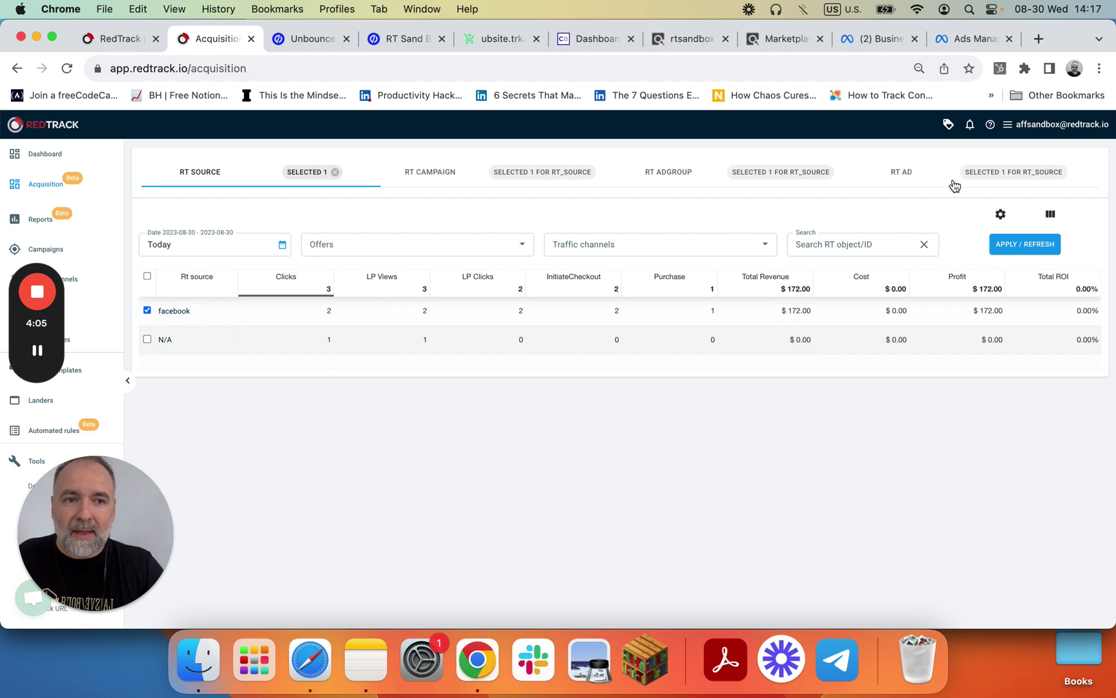
click(933, 173)
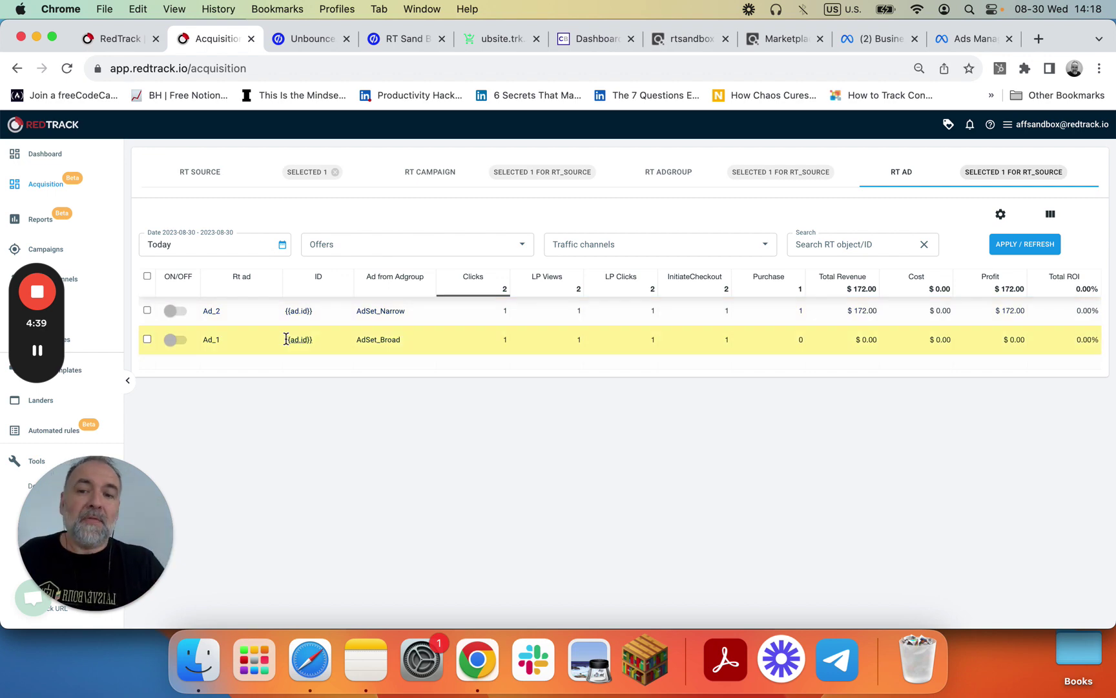
Switch to the redtrack.io homepage tab headlined "Track. Attribute. Automate. Scale ROI."
click(117, 39)
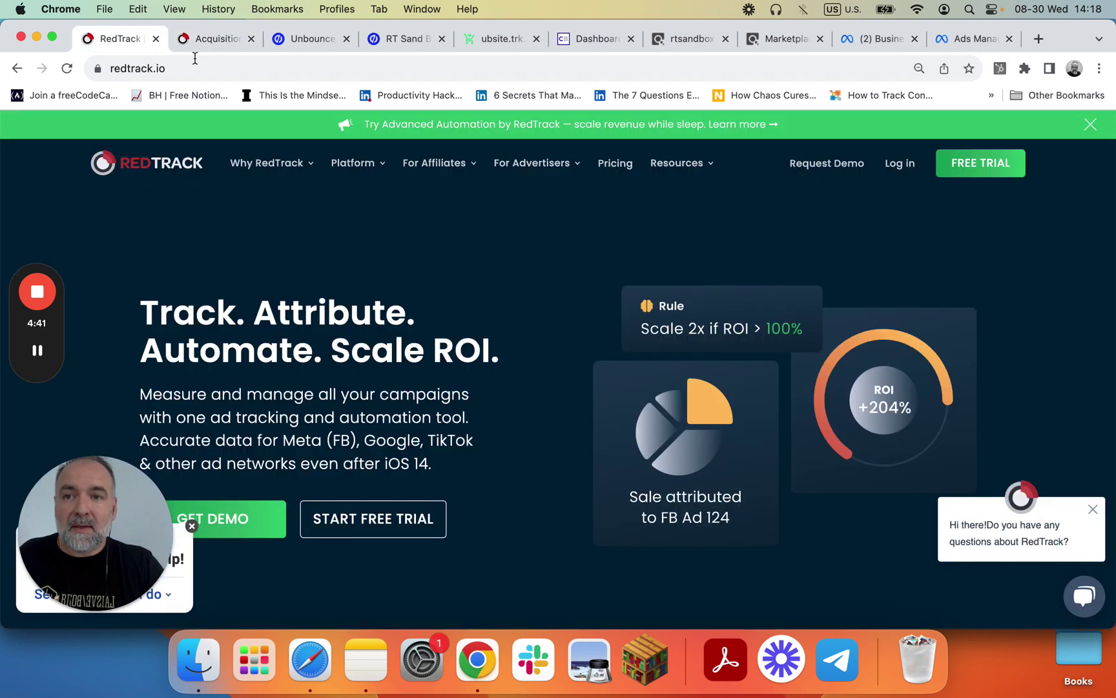